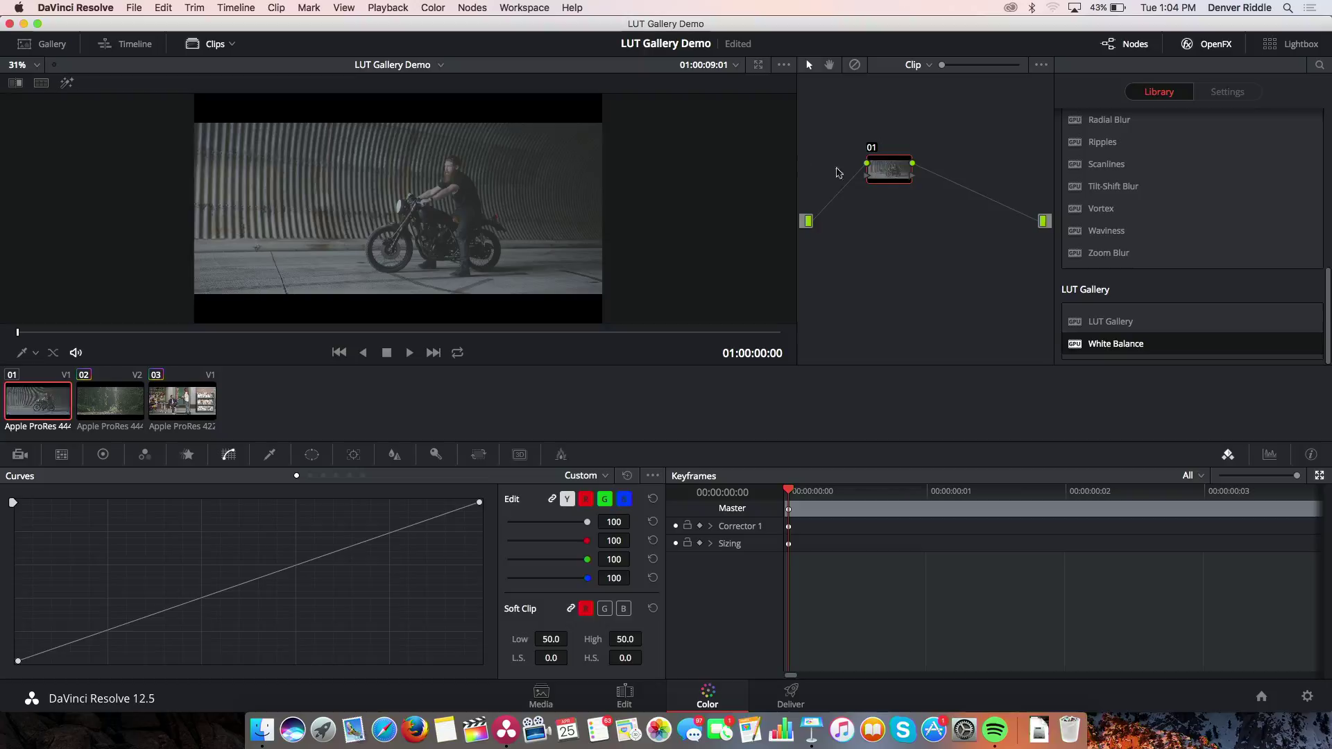
Step: Hide the clip thumbnail strip to enlarge the viewer and node graph
right_click(889, 173)
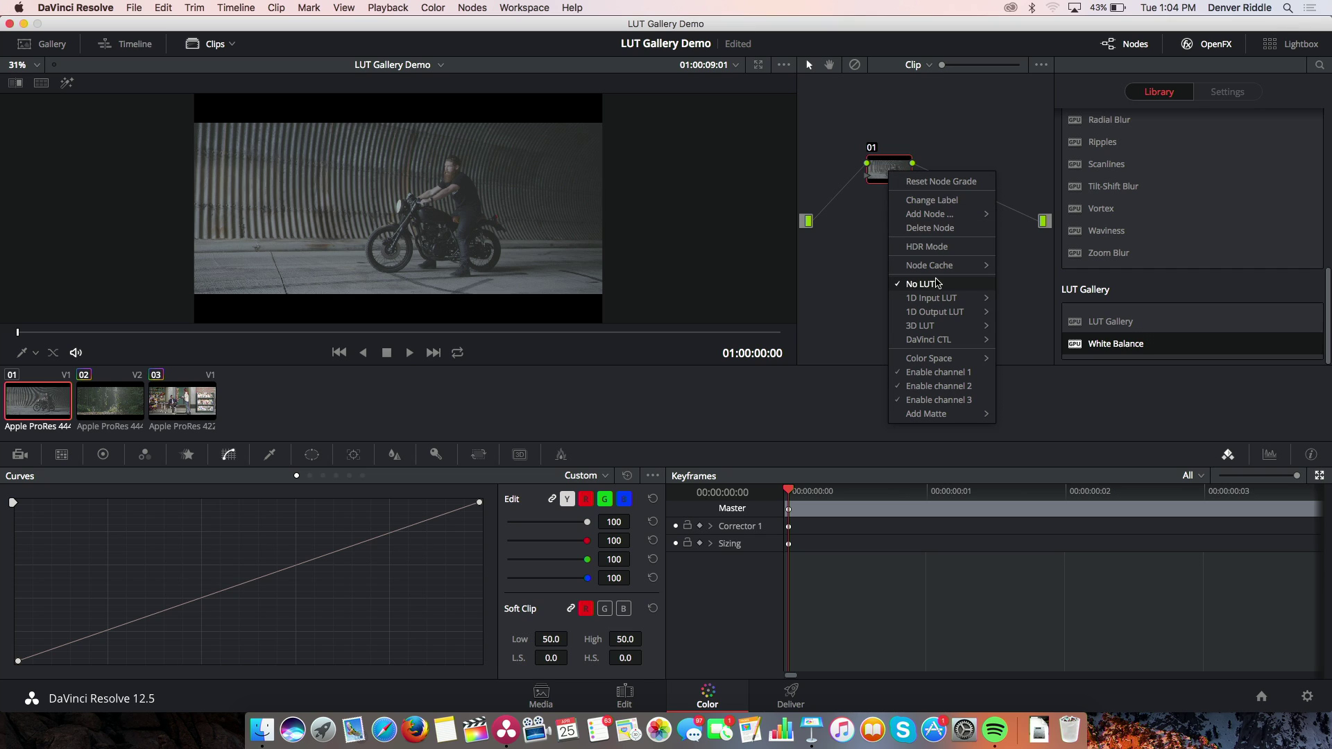
mouse_move(933, 326)
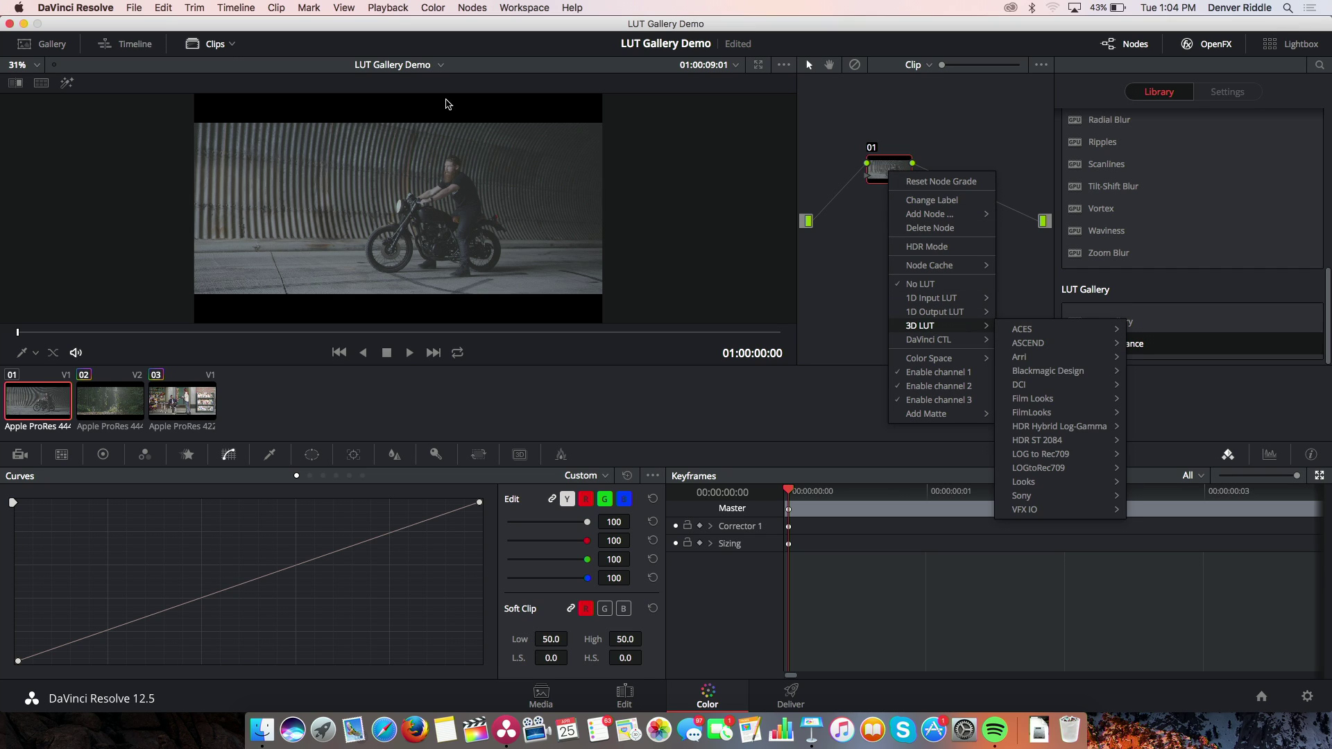
left_click(206, 46)
left_click(206, 46)
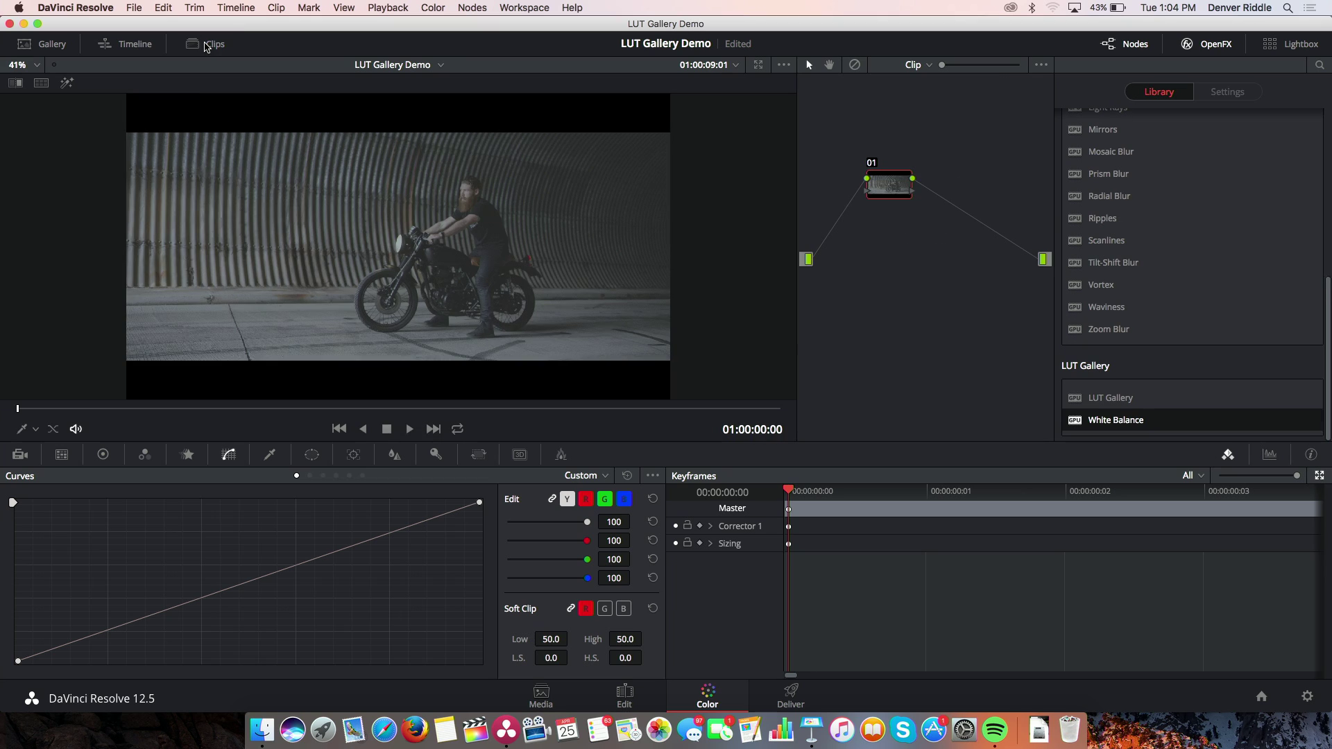
Step: Apply the CineStyle S Curve 3D LUT from the LOG to Rec709 set to node 01
right_click(874, 184)
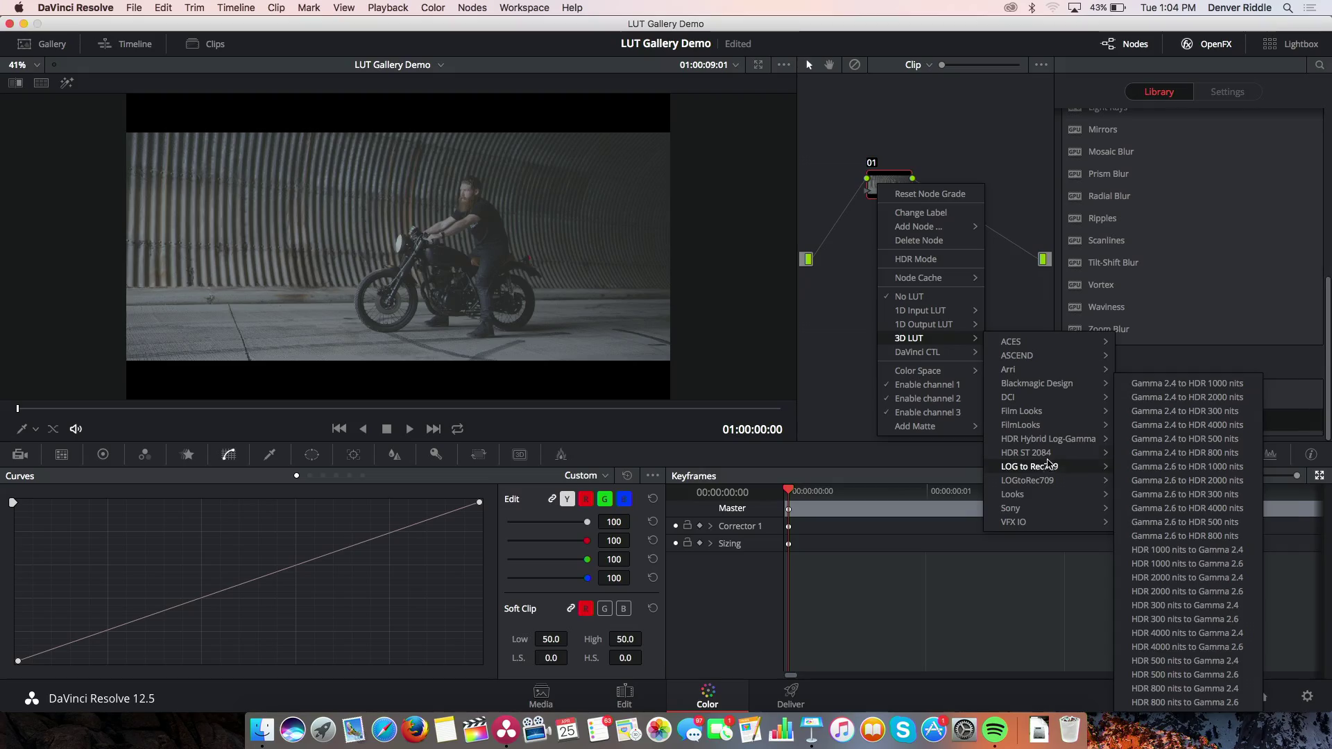
mouse_move(1051, 468)
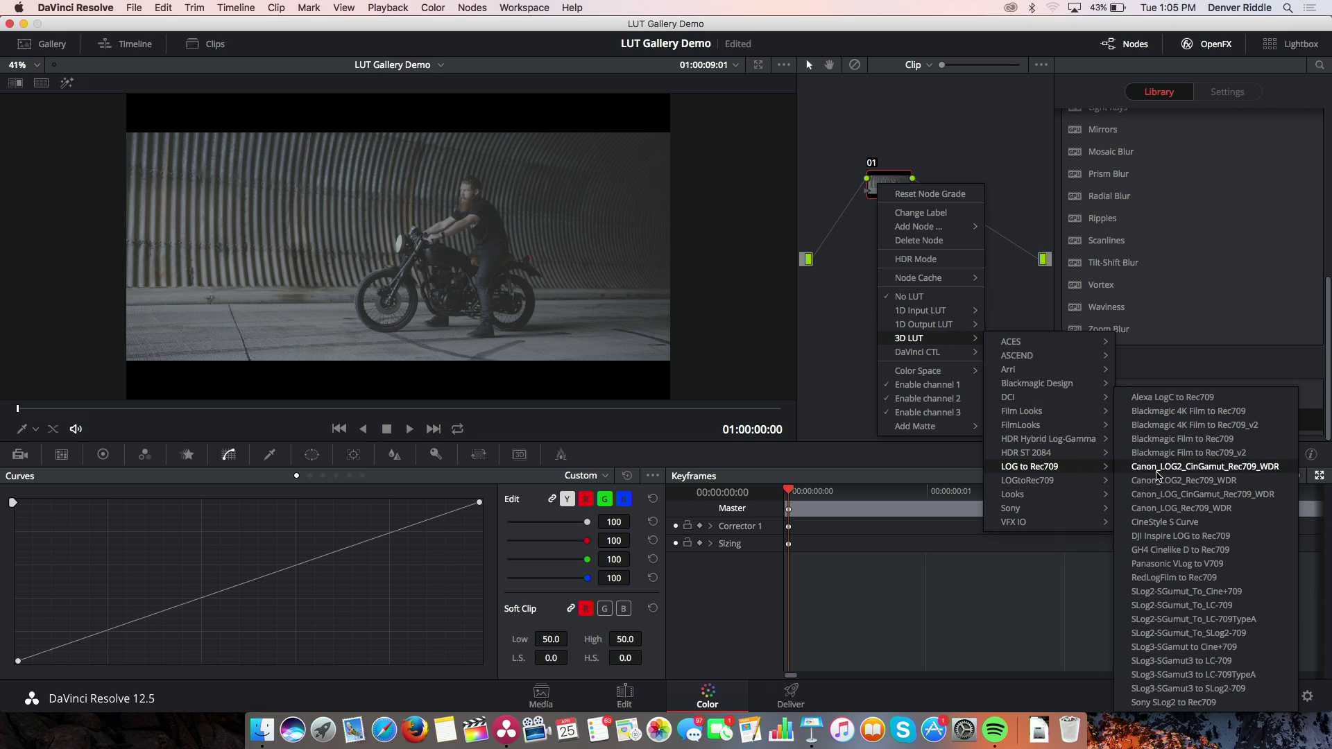
left_click(1170, 524)
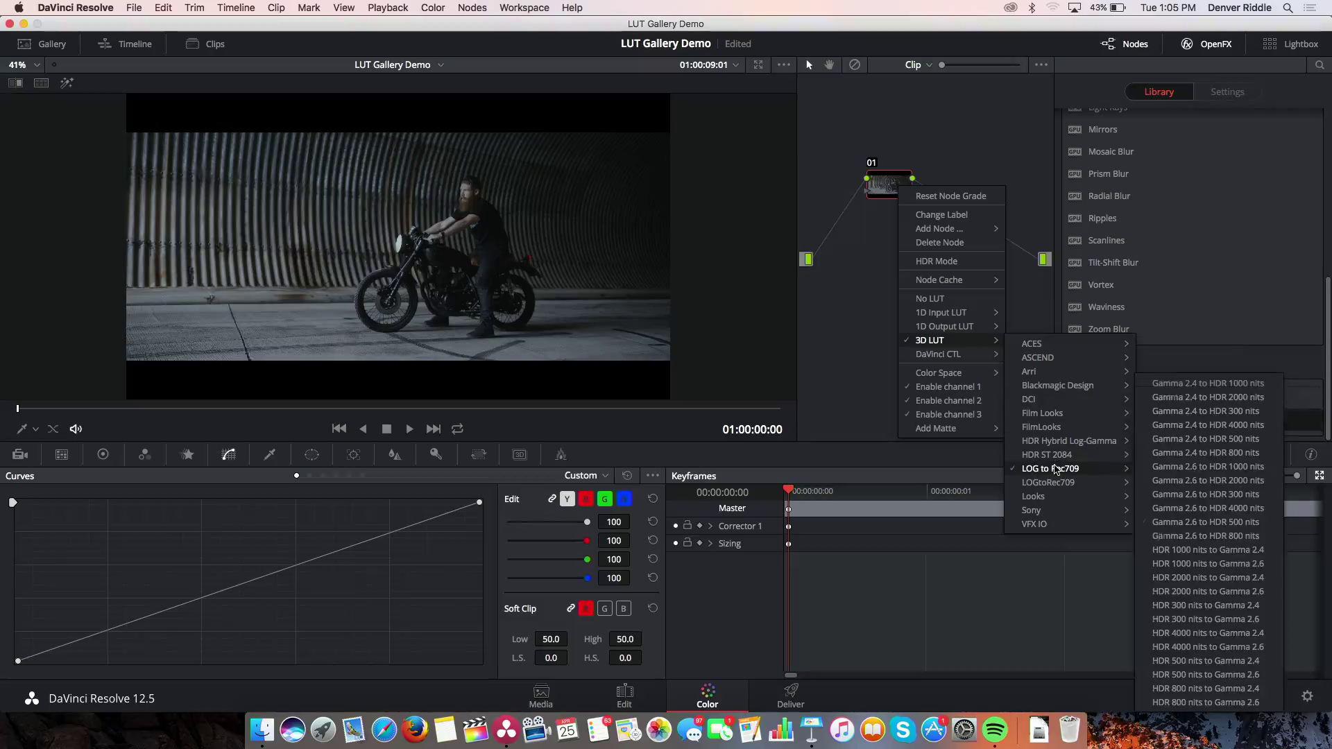
Step: Try the SLog3-SGamut3 to LC-709 3D LUT on node 01 and reset the grade
mouse_move(1056, 470)
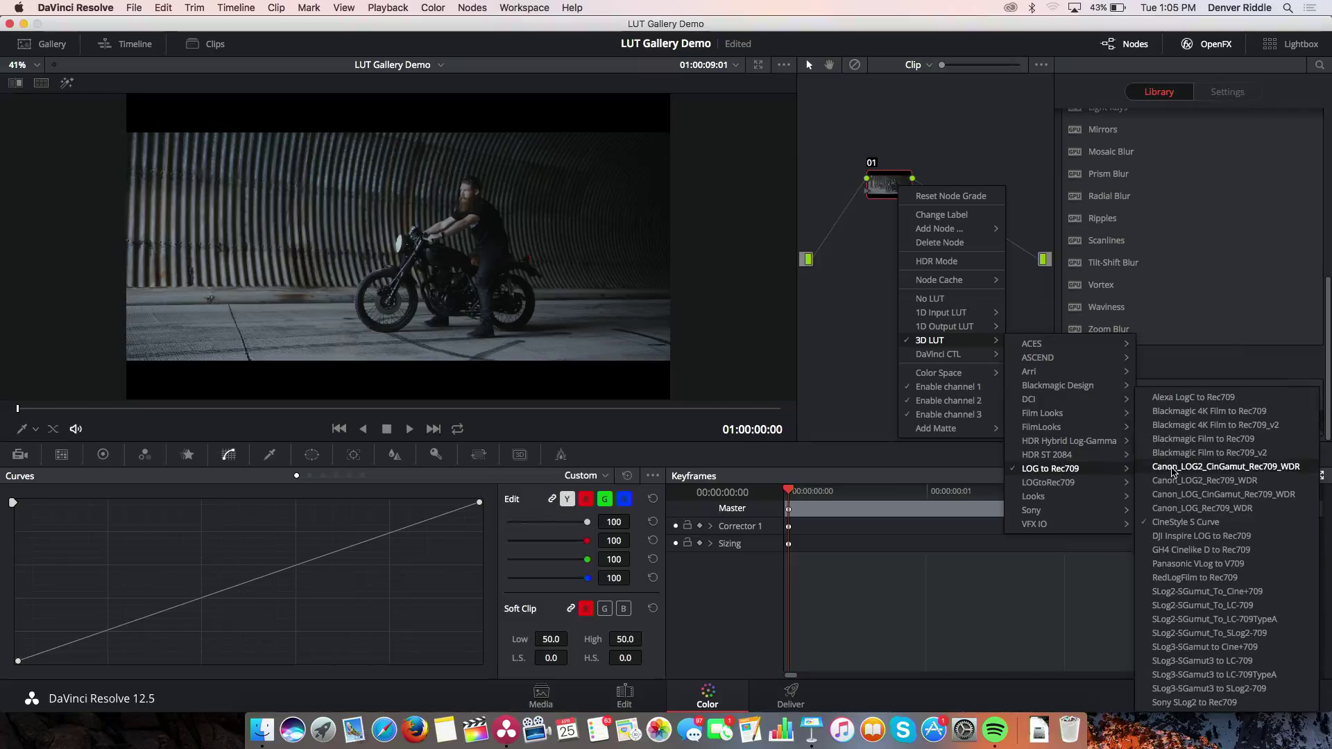
left_click(1200, 659)
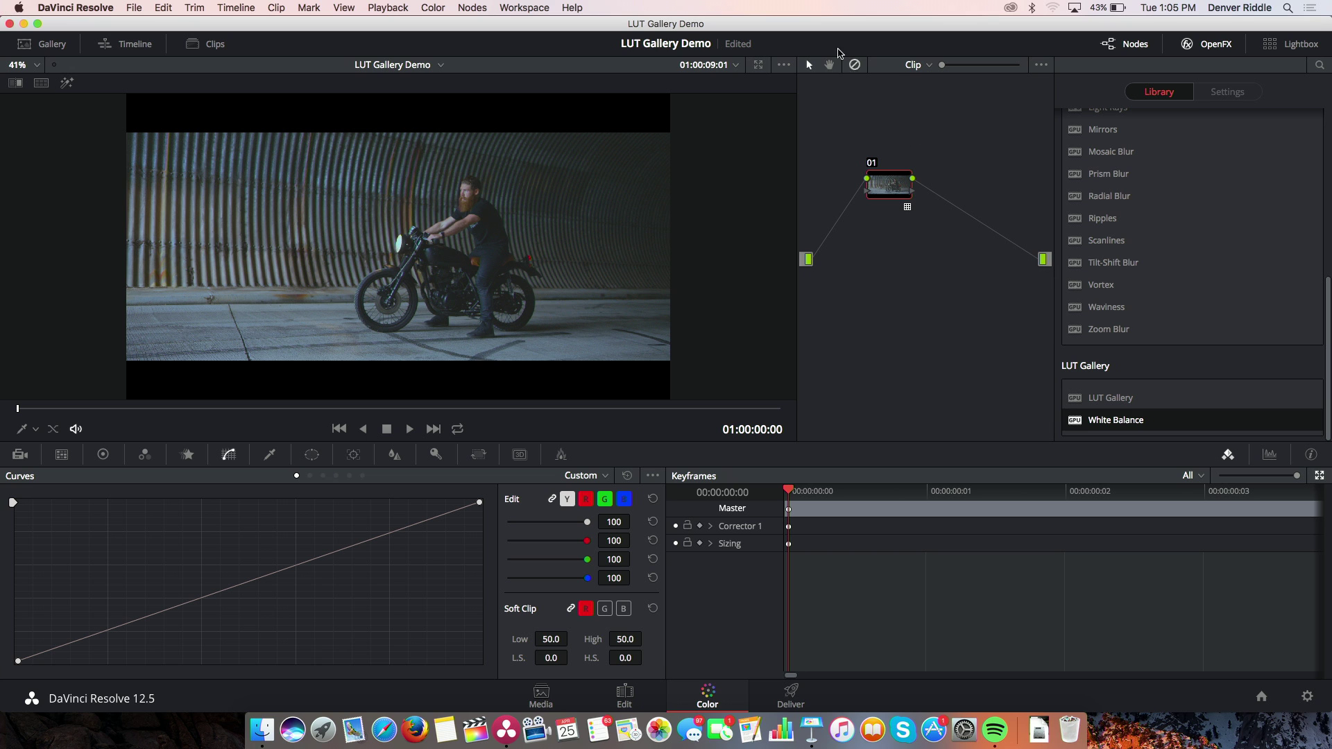
left_click(485, 5)
left_click(471, 52)
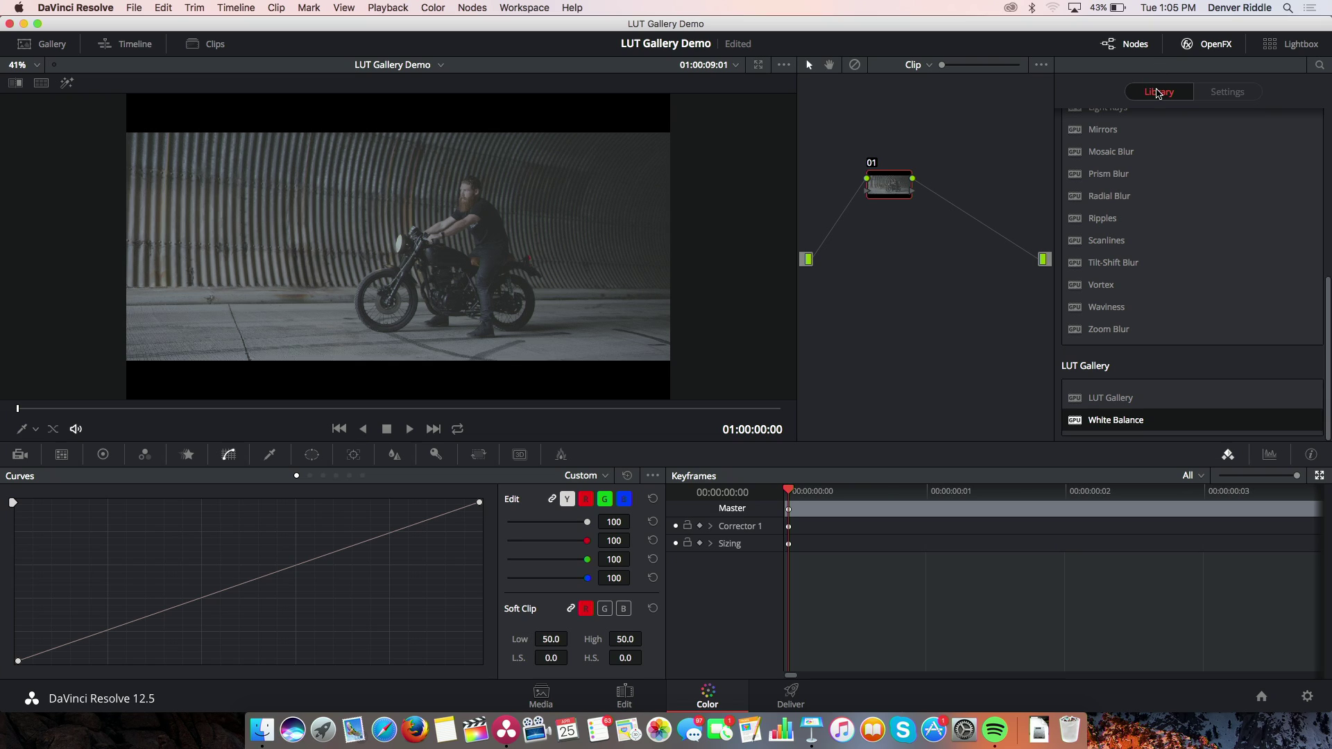
Step: Add the LUT Gallery OpenFX effect to node 01
left_click(1209, 48)
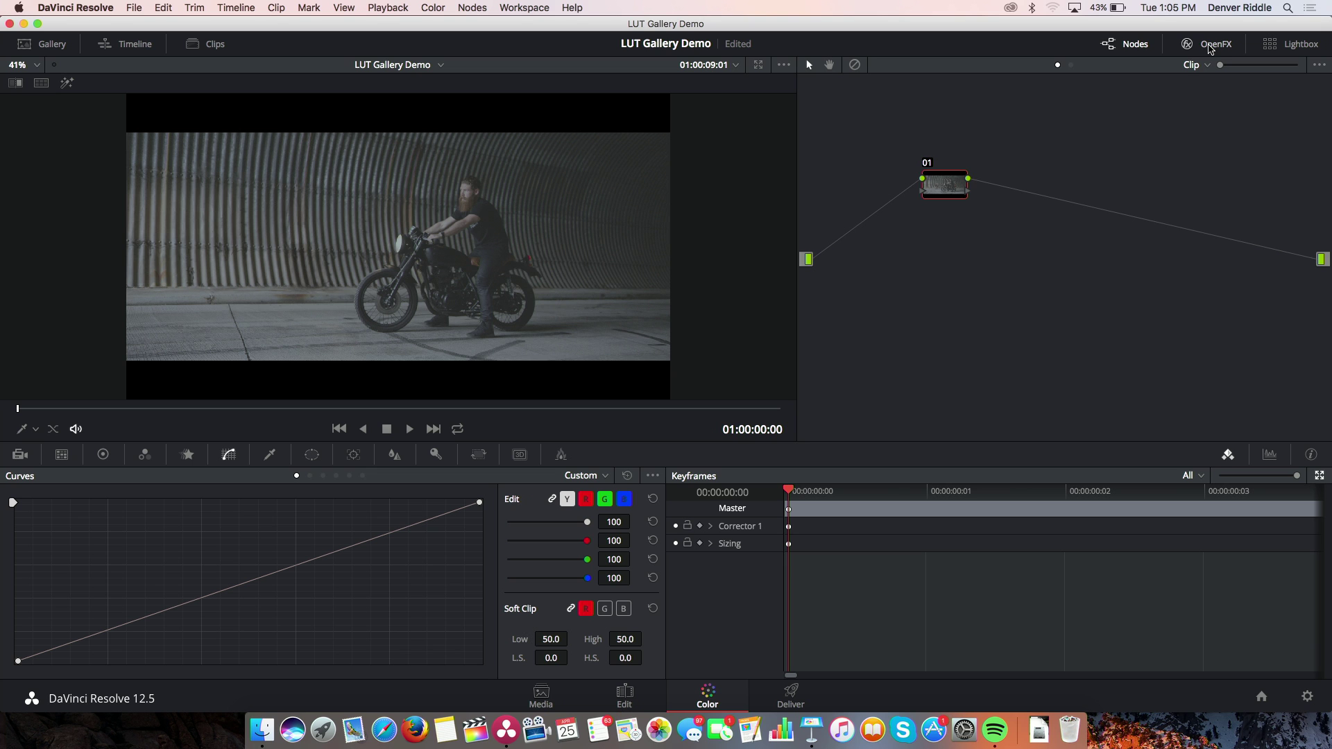
left_click(1216, 49)
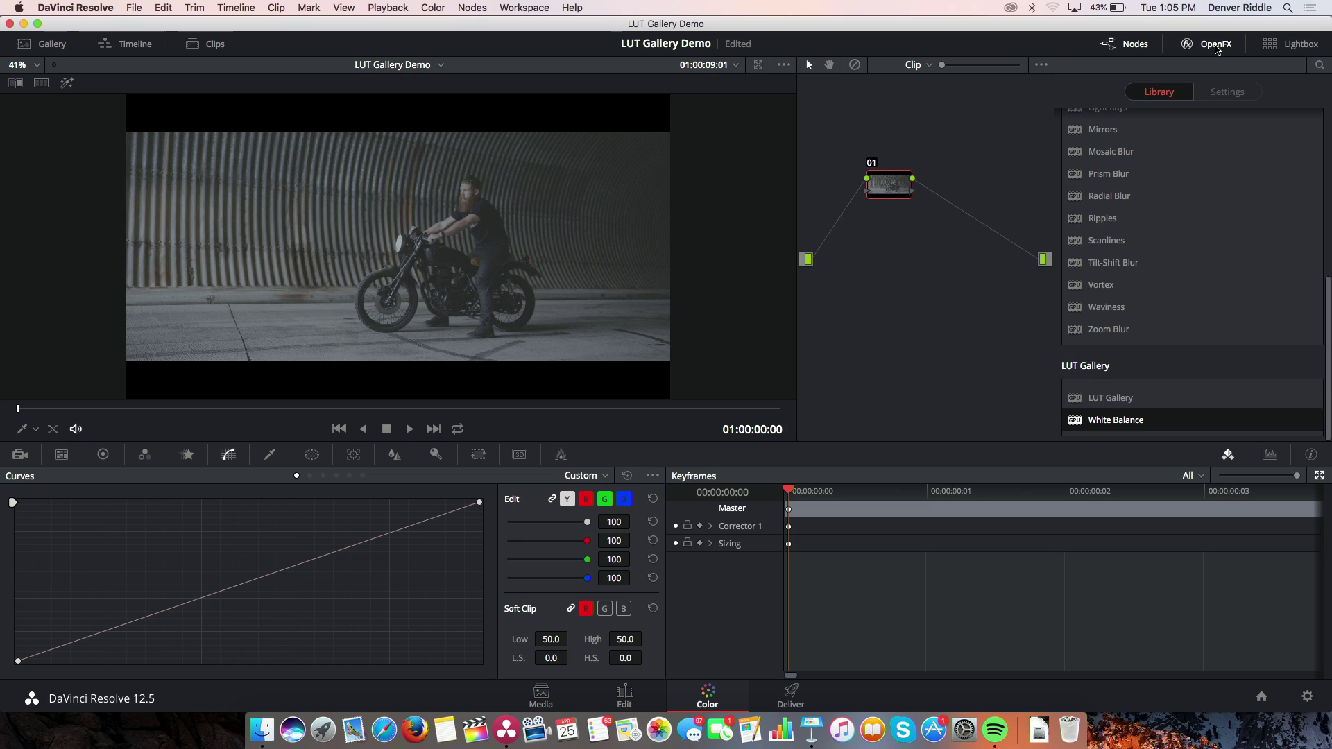
scroll(1221, 229, "up", 5)
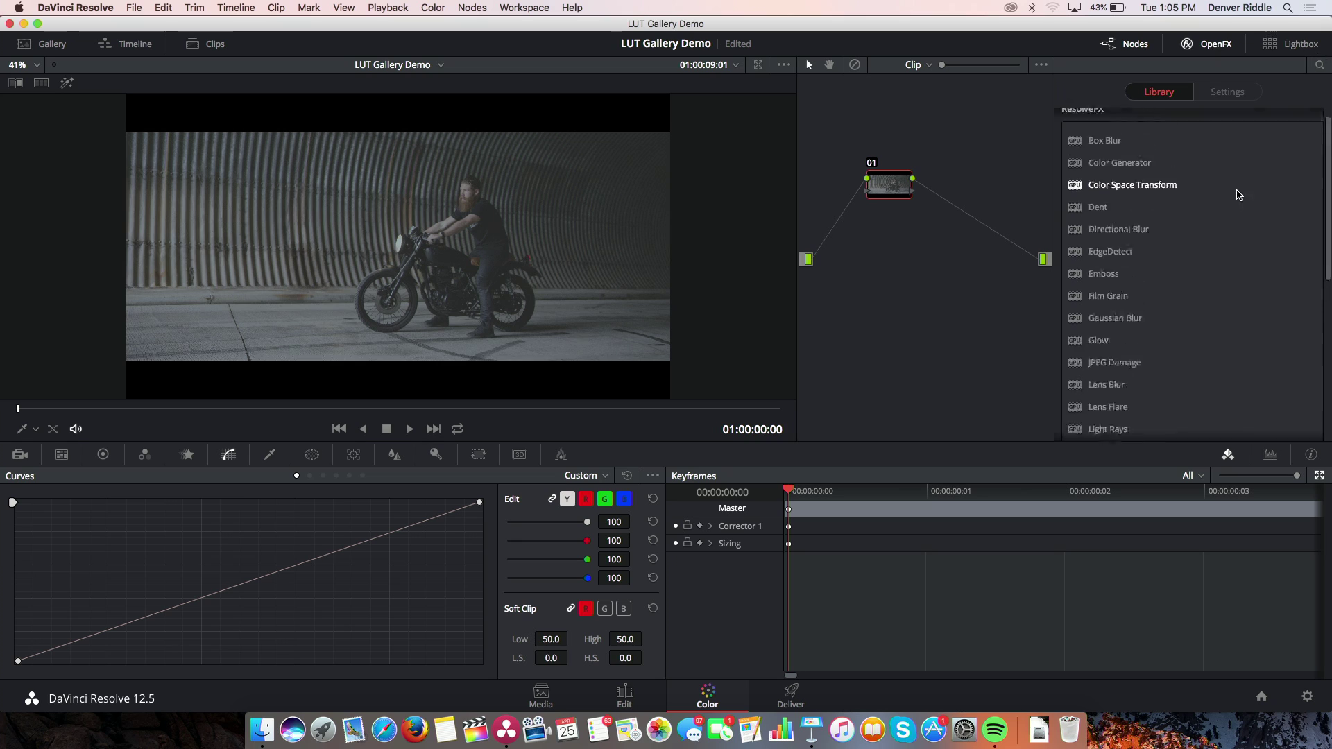
scroll(1179, 291, "down", 5)
left_click(1122, 401)
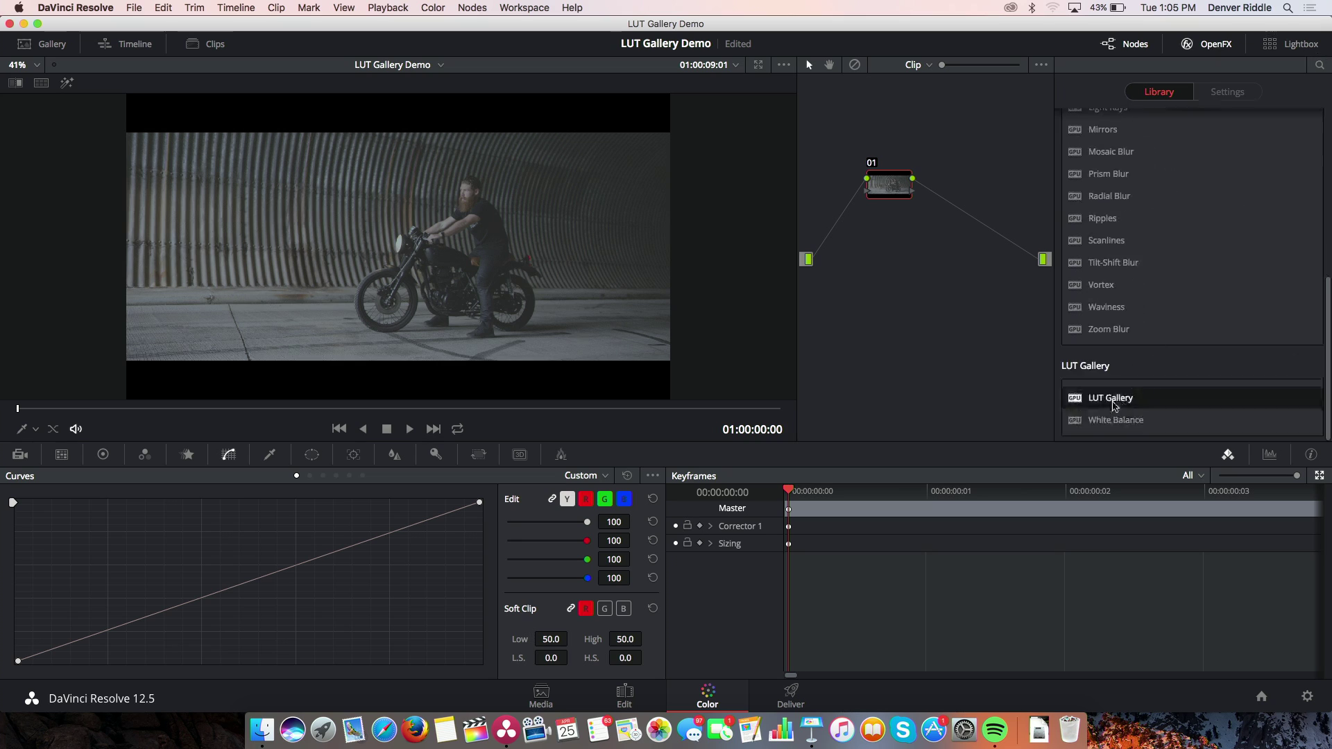
left_click_drag(1104, 402, 893, 193)
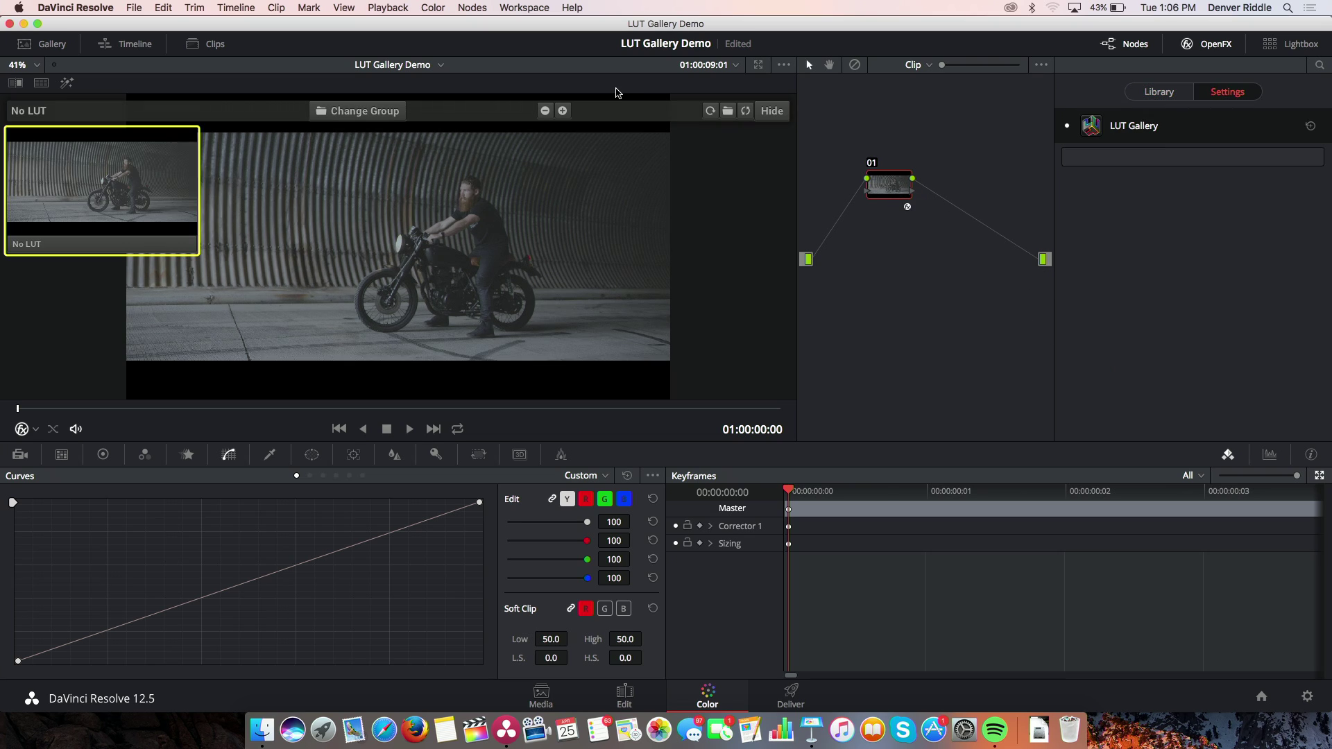
Step: Enlarge the viewer and switch the LUT Gallery to the LOG to Rec709 group
key("alt+f")
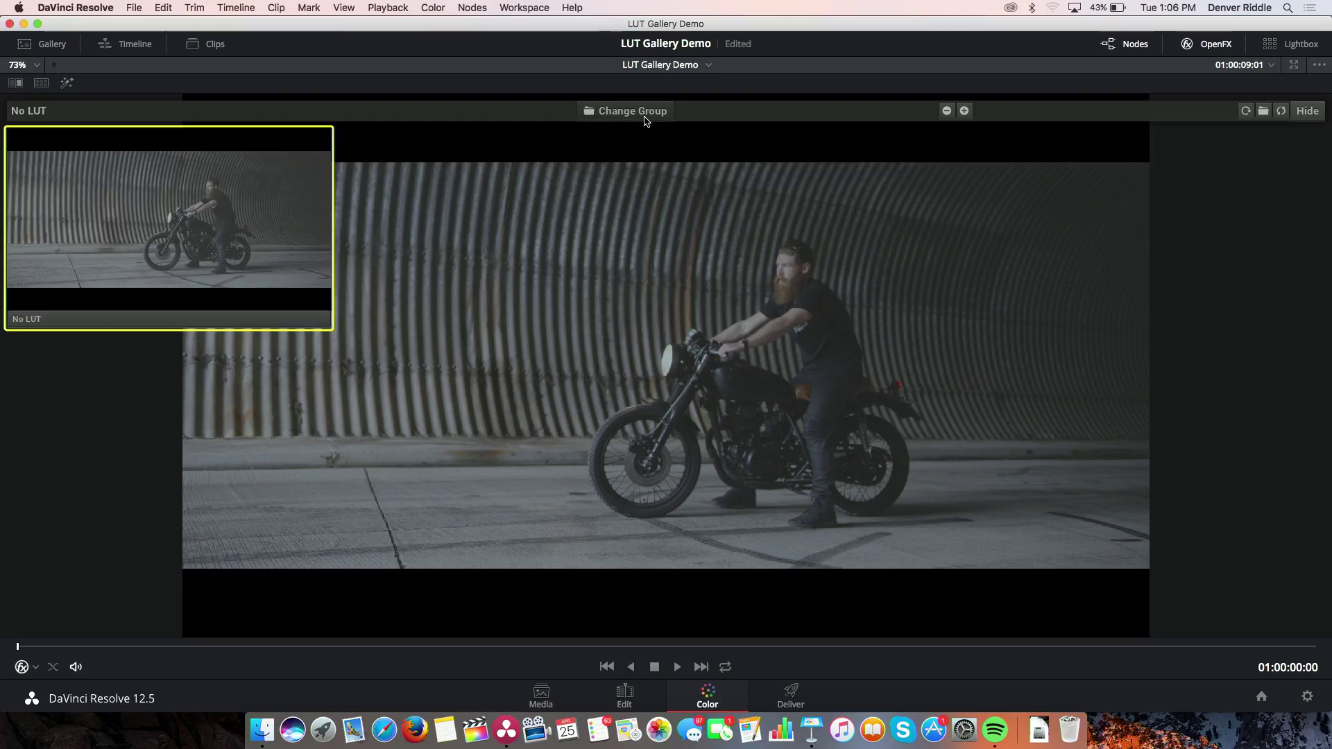
left_click(638, 111)
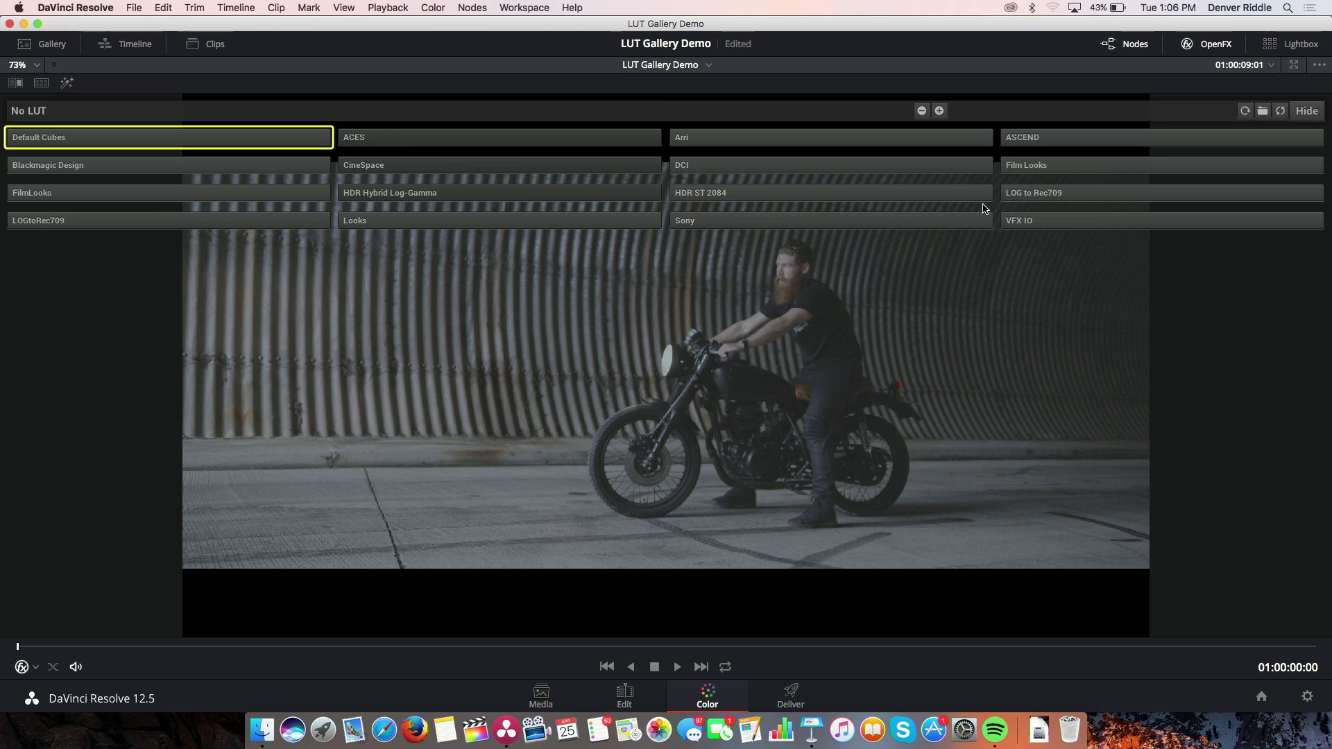
left_click(1029, 194)
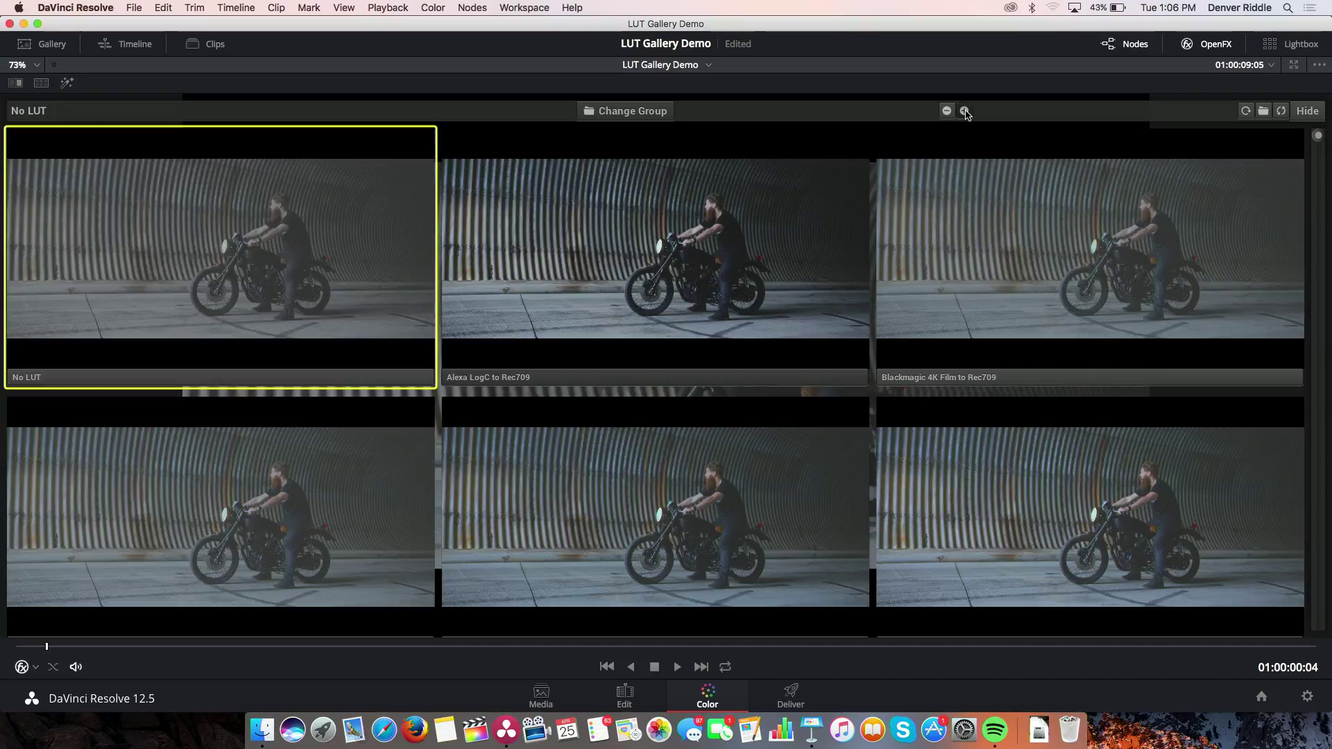
Step: Enlarge the LUT Gallery previews until they are shown two per row
left_click(964, 111)
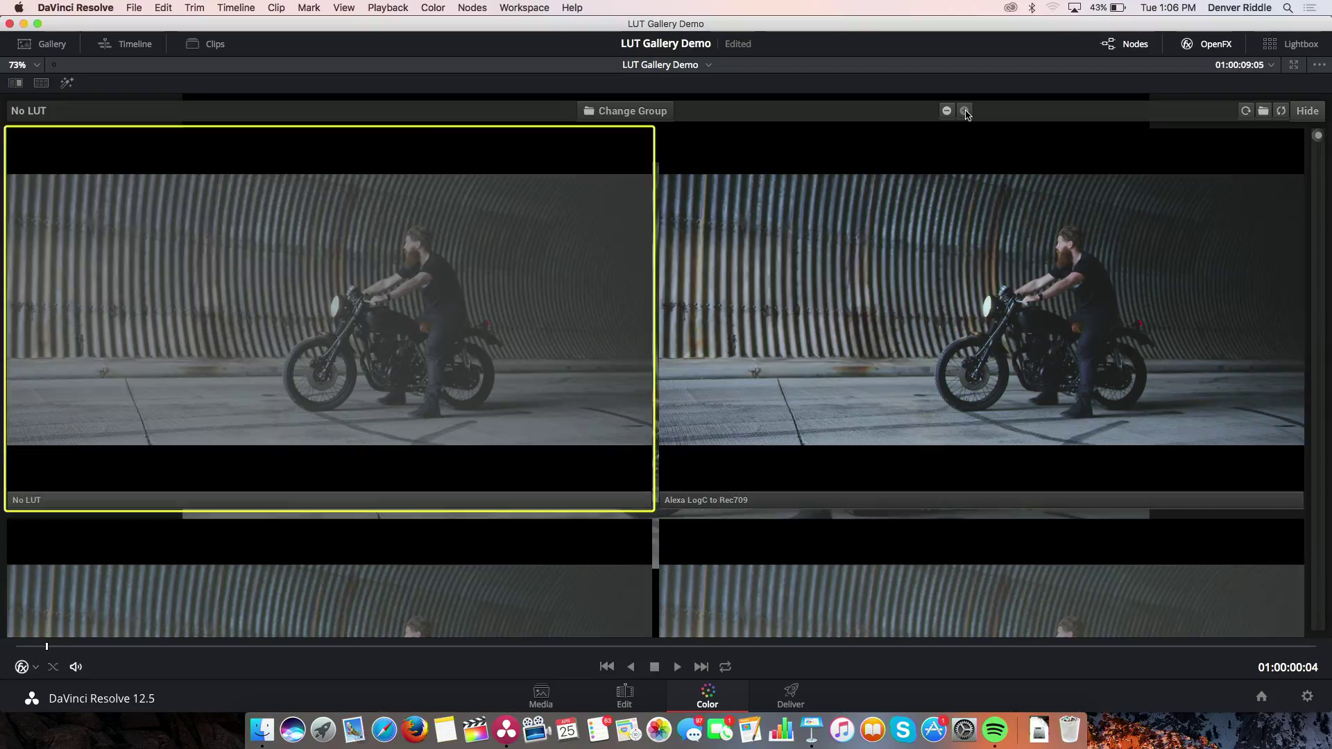
left_click(946, 111)
left_click(947, 111)
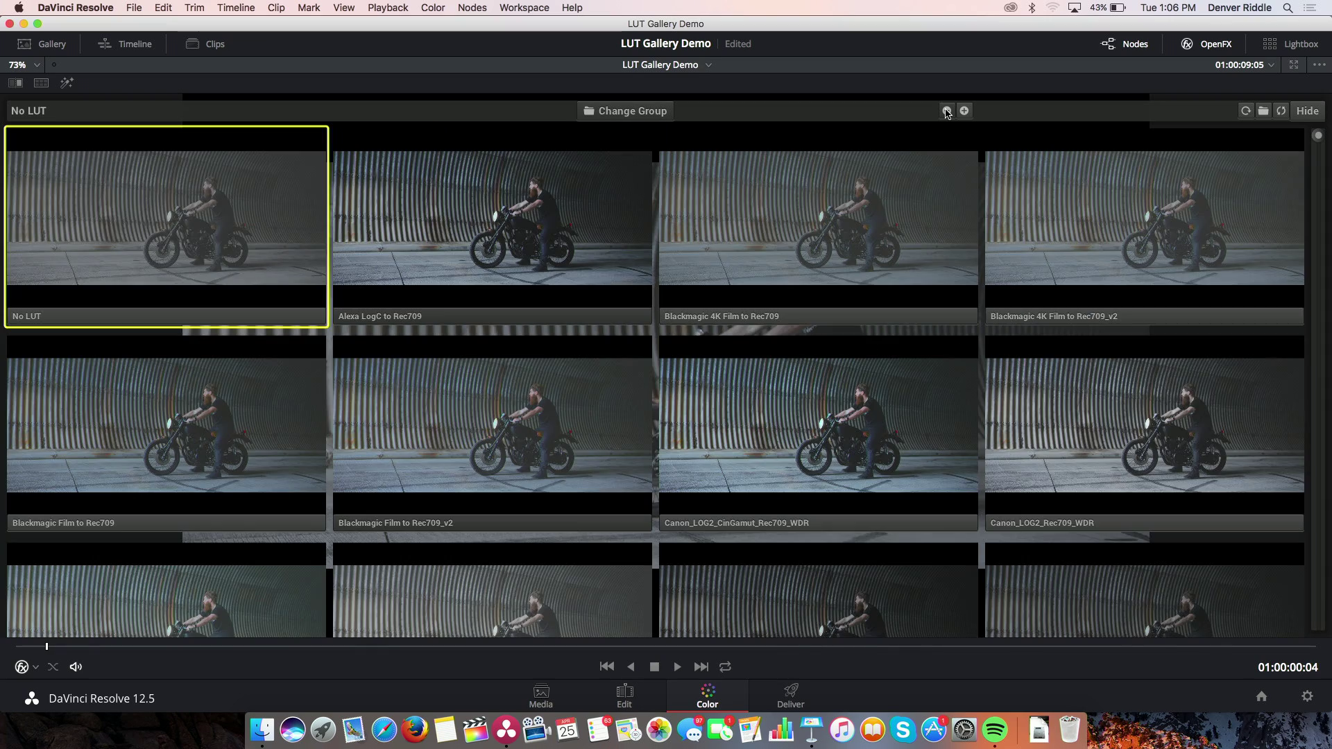
left_click(947, 111)
left_click(964, 111)
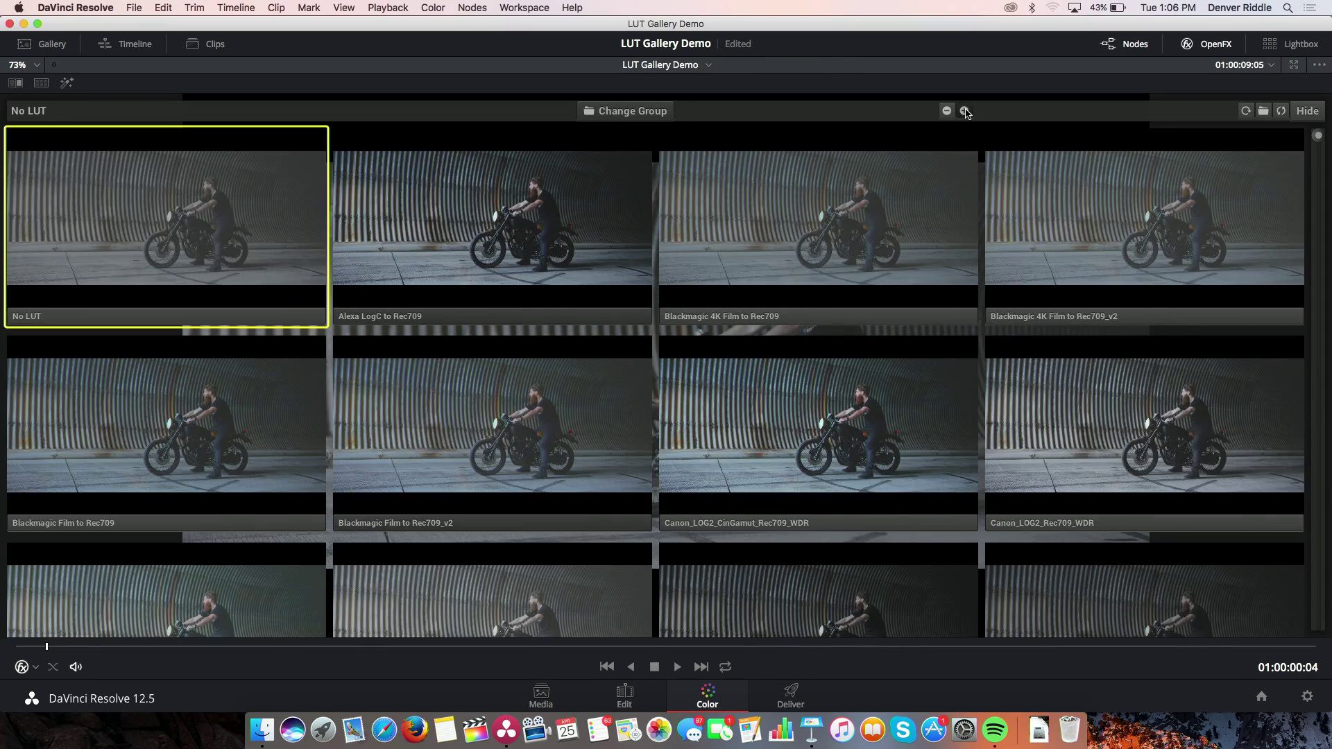
left_click(964, 111)
left_click(964, 111)
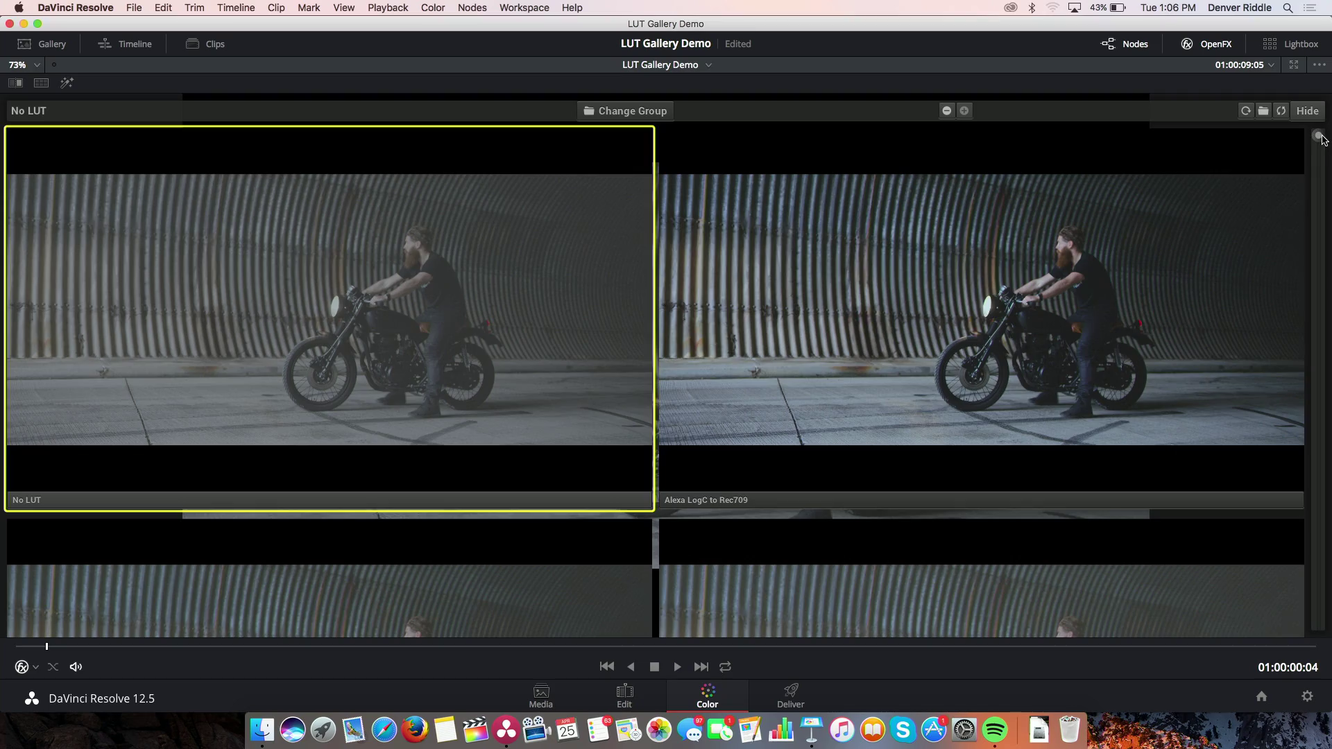
Step: Browse the LOG to Rec709 previews and apply the SLog3-SGamut to Cine+709 LUT
left_click_drag(1323, 139, 1328, 390)
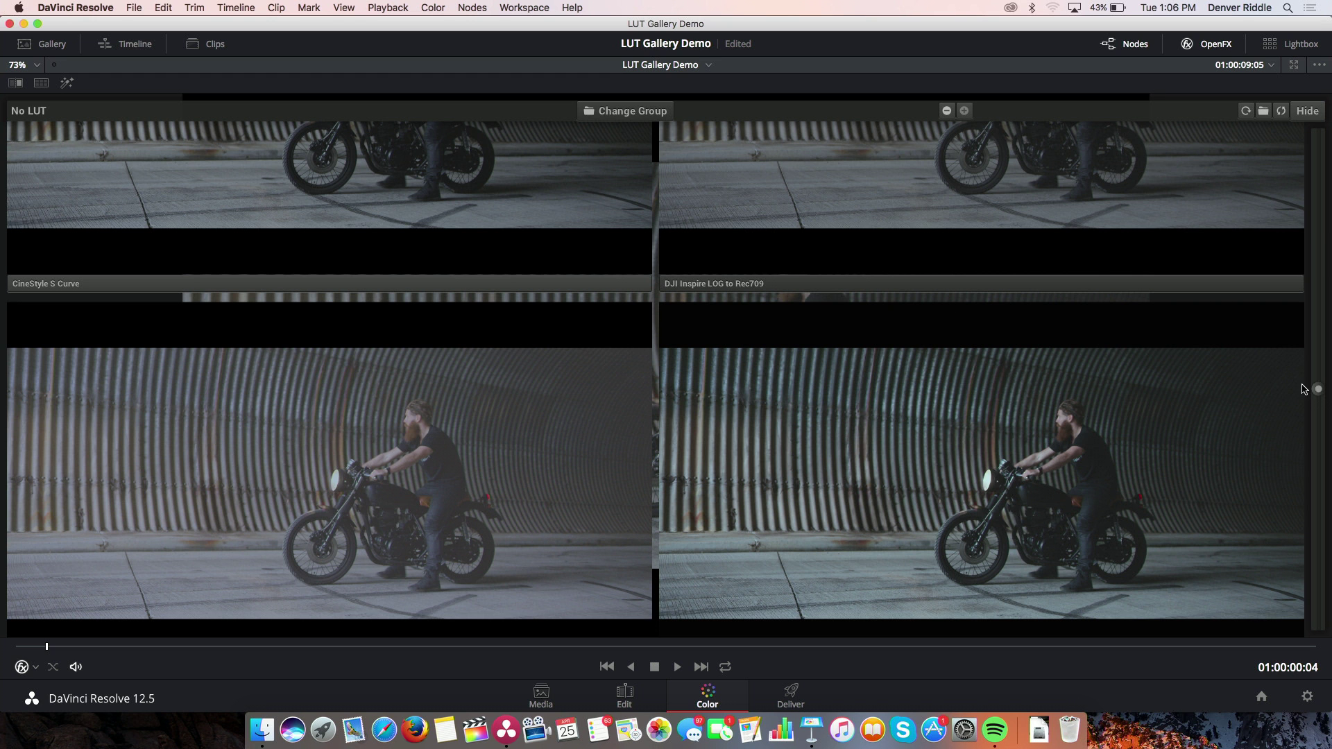
left_click_drag(1317, 392, 1318, 435)
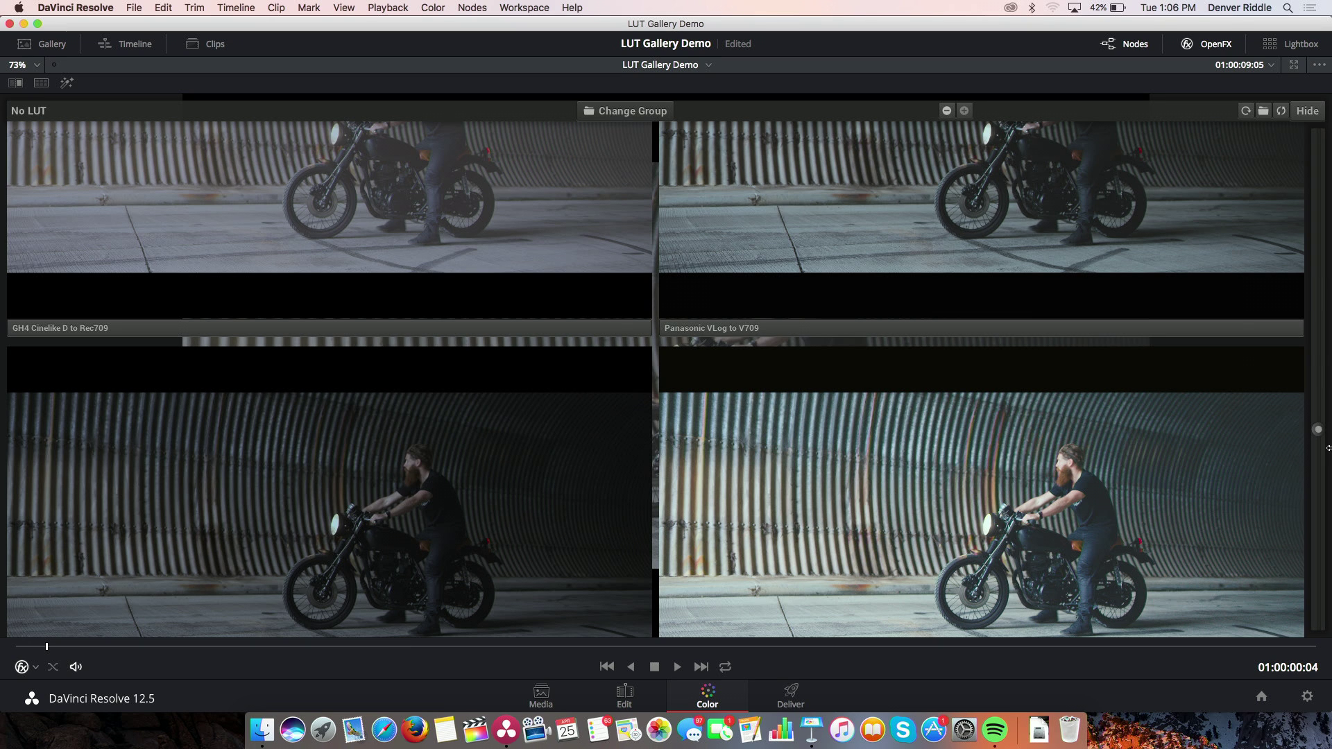
left_click_drag(1321, 439, 1324, 582)
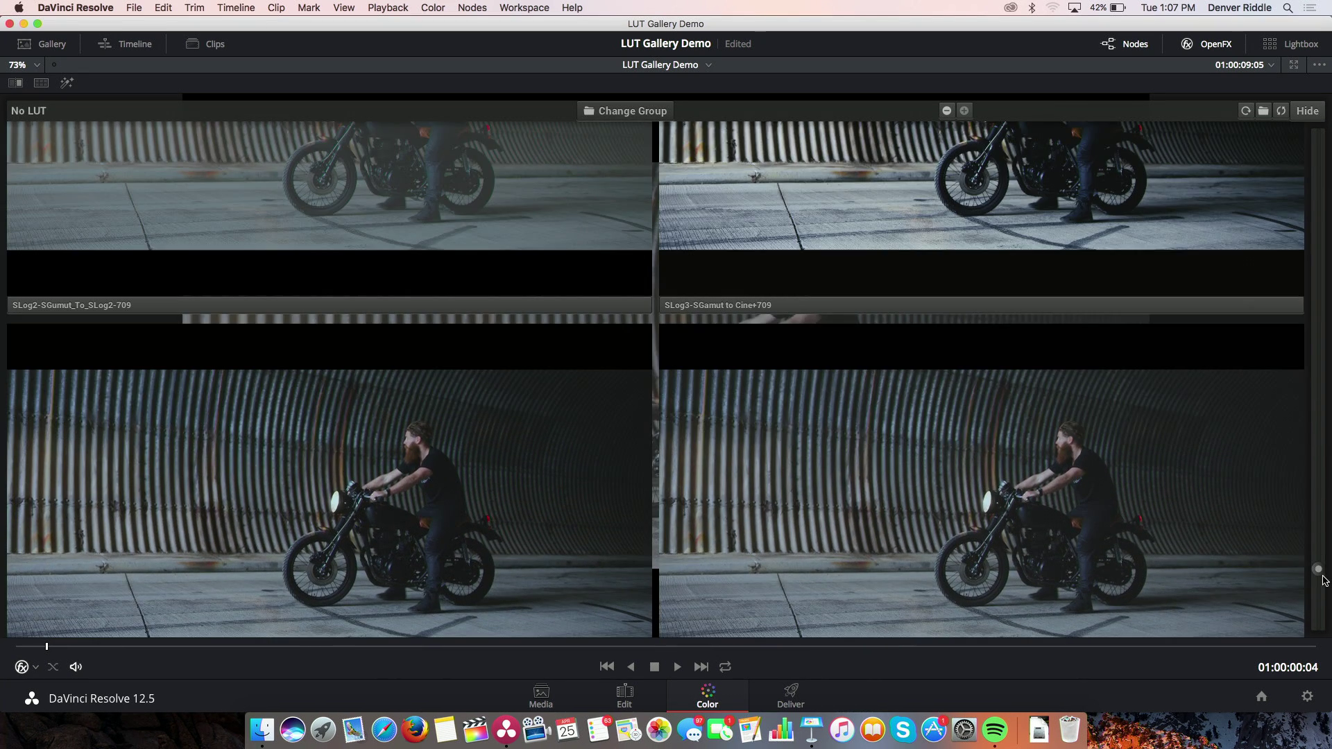
right_click(1319, 573)
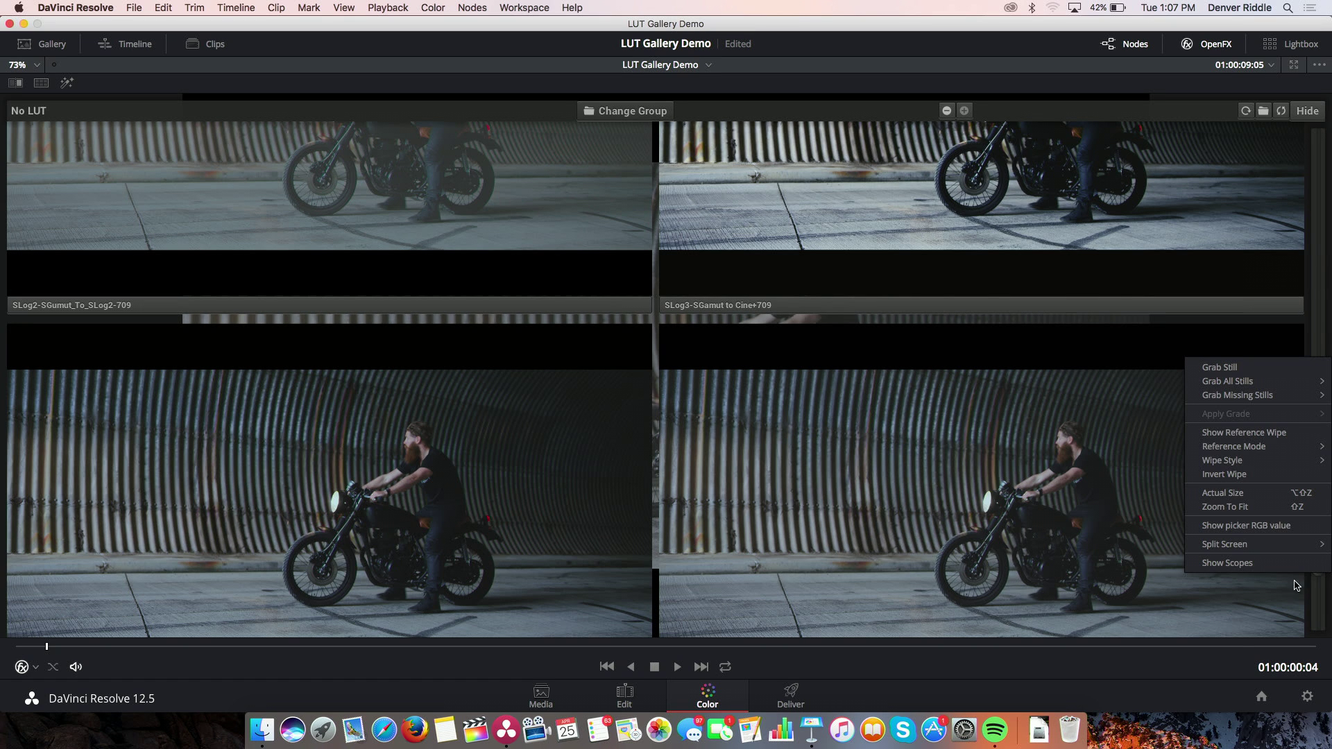
left_click(1311, 607)
mouse_move(1320, 581)
left_mouse_down()
mouse_move(1322, 593)
mouse_move(1321, 579)
left_mouse_up()
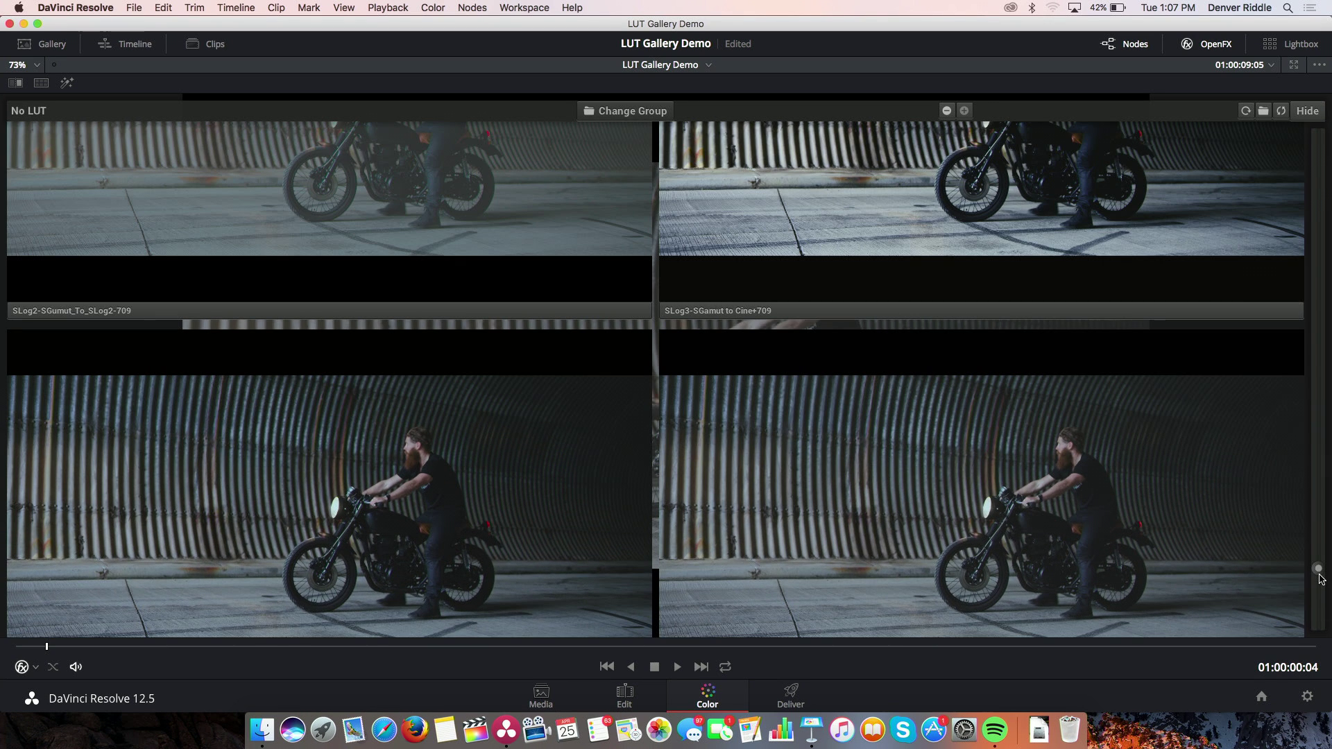
double_click(1035, 308)
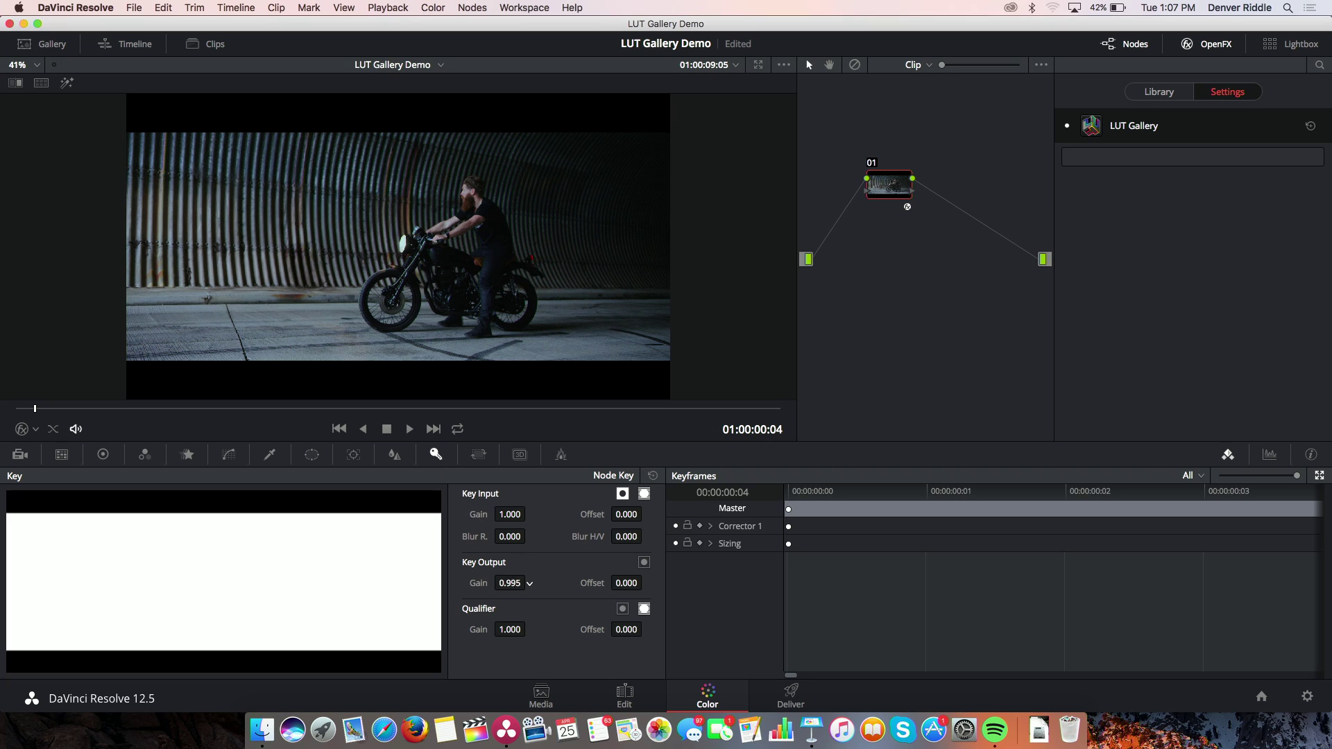
Step: Reduce the LUT's strength by lowering the key output gain of node 01
left_click_drag(510, 582, 503, 583)
left_click_drag(529, 581, 509, 583)
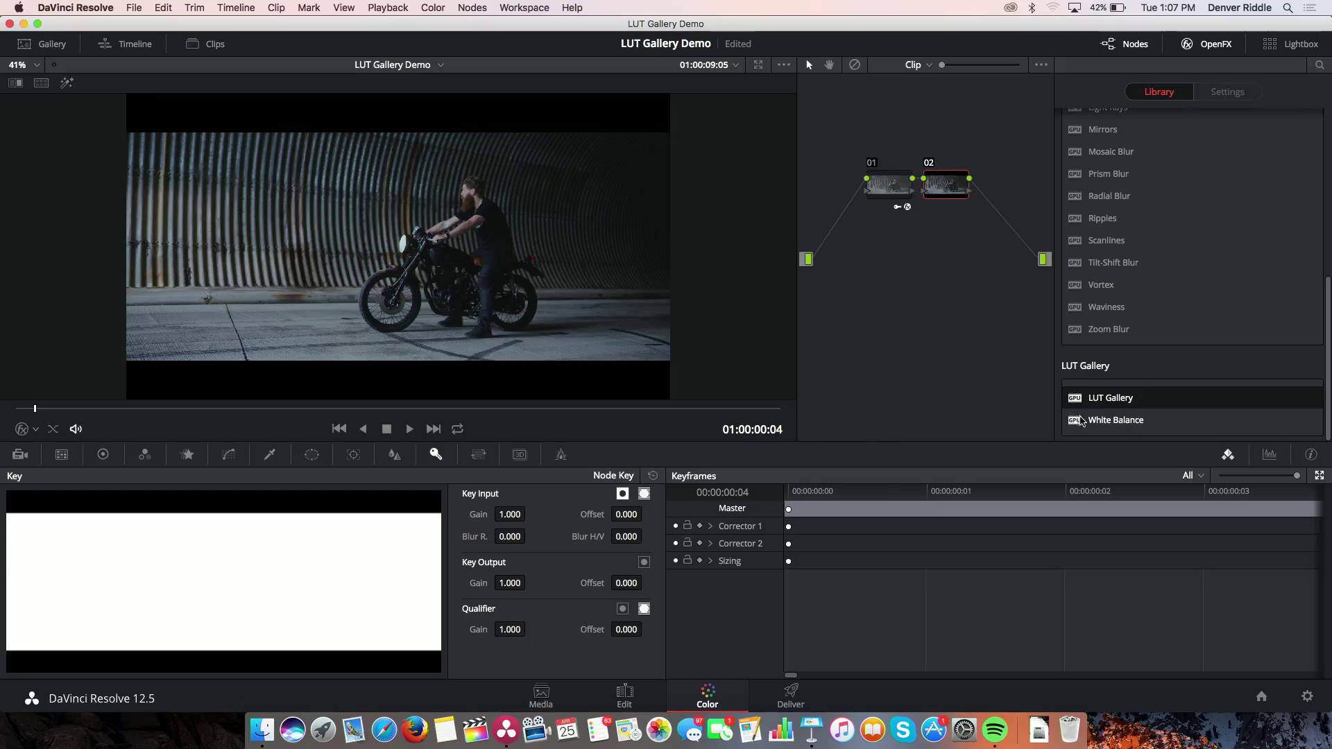
Step: Add the White Balance effect to node 02 and pick the concrete curb behind the motorcycle as its neutral color
left_click_drag(1080, 421, 950, 196)
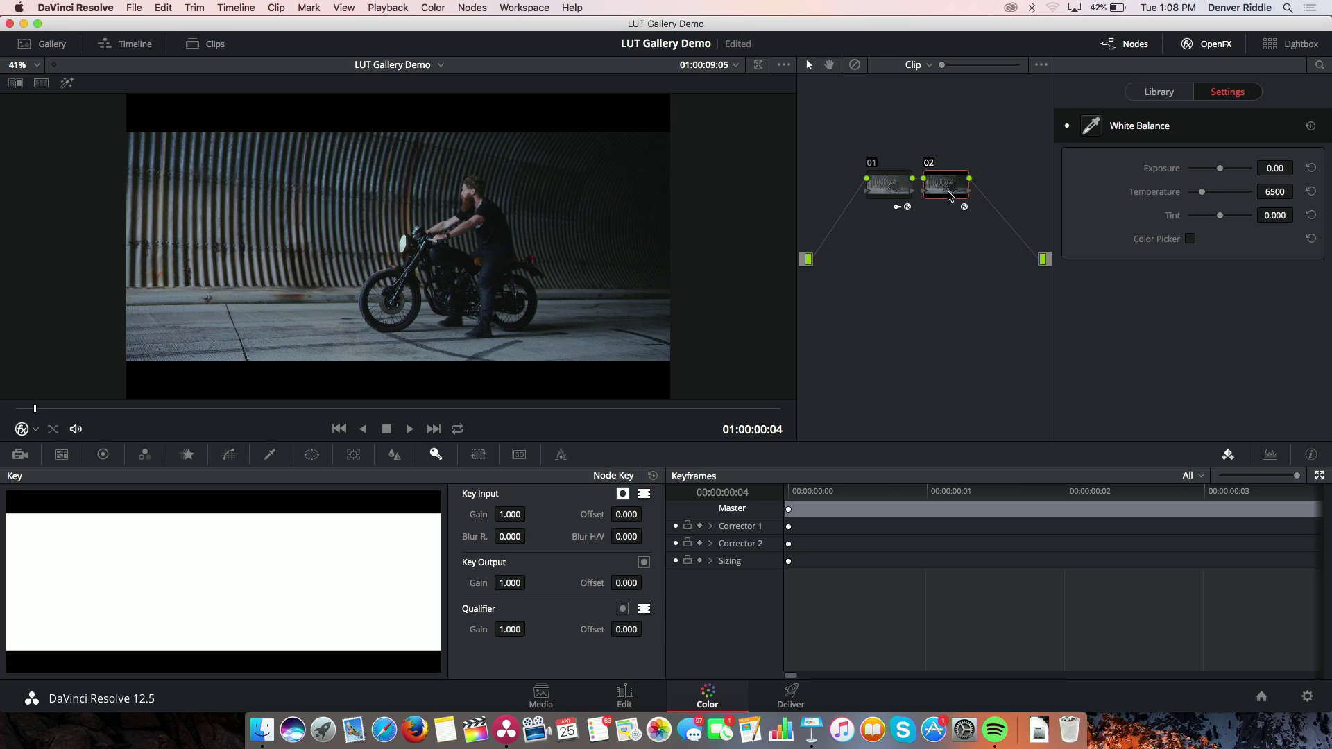
left_click(1191, 240)
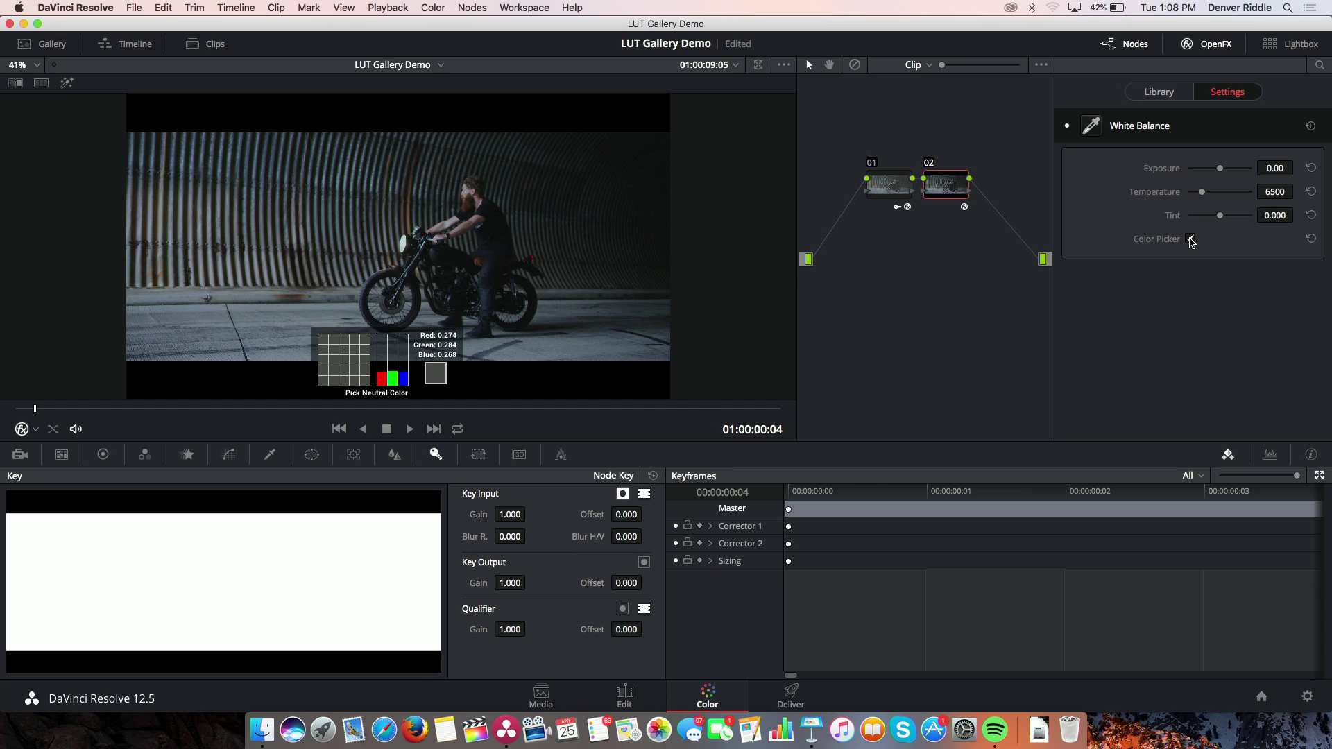
key("alt+f")
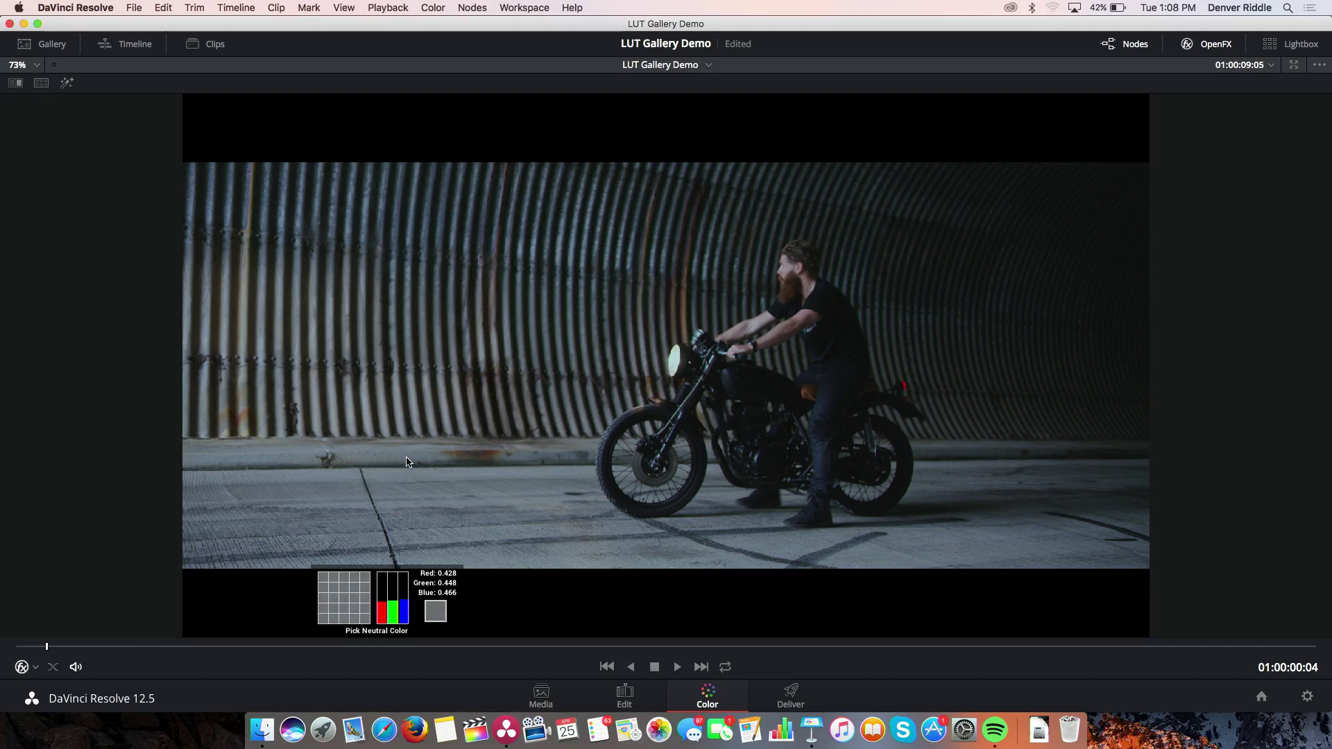
left_click(405, 460)
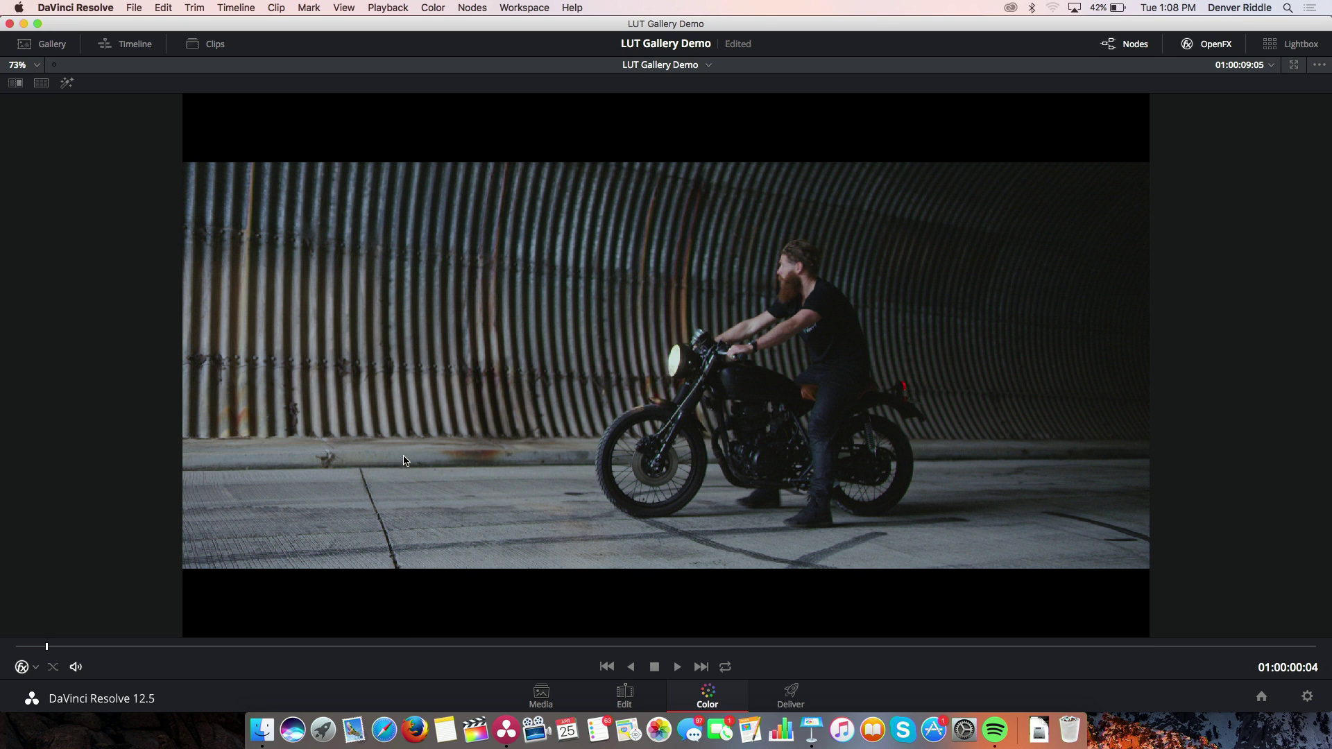
key("alt+f")
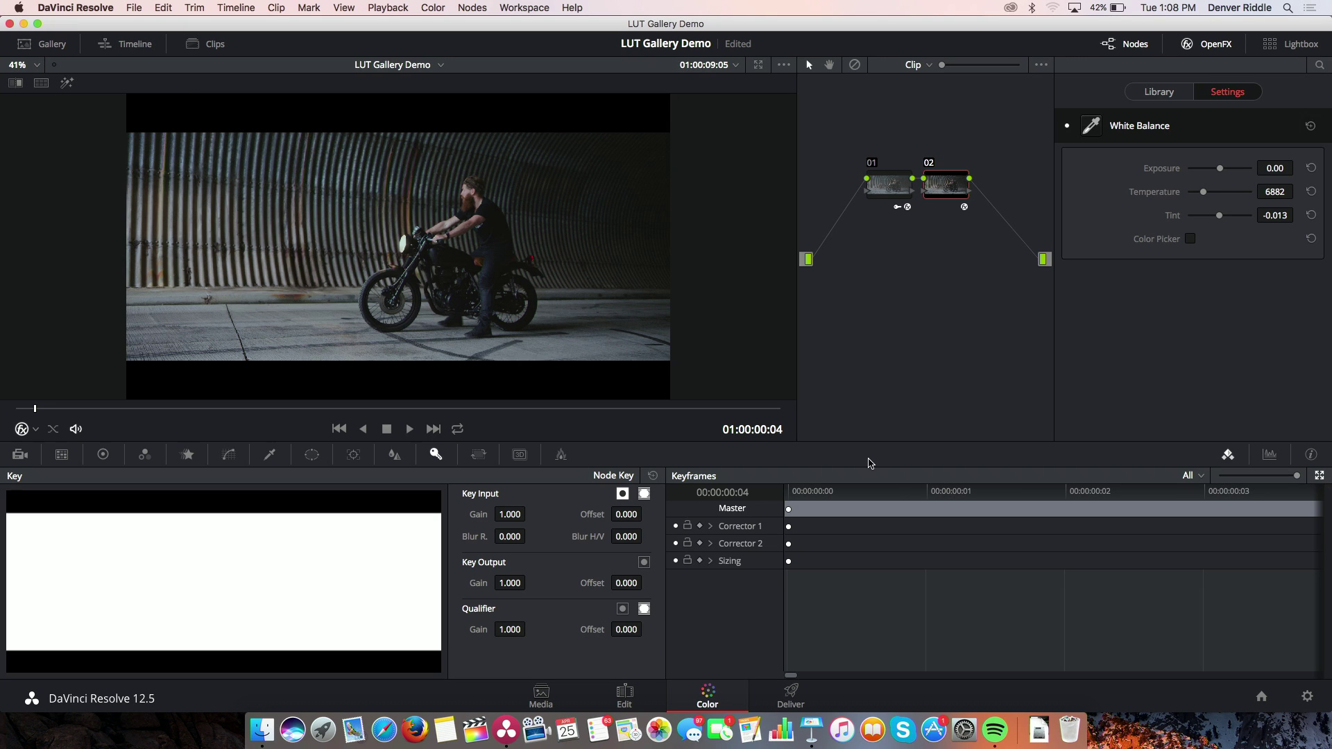
Step: Resample the white balance neutral color from the concrete ground just in front of the curb in the enlarged viewer
left_click(1191, 241)
key("alt+f")
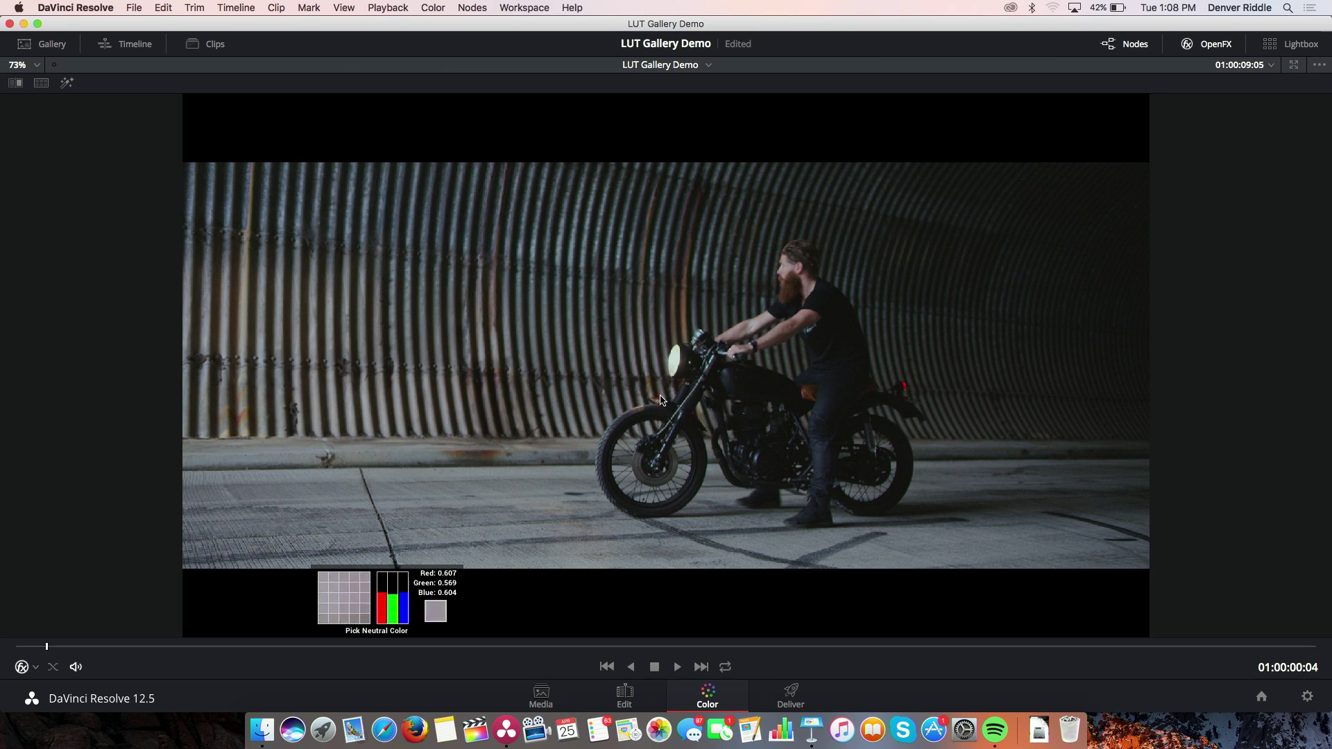
left_click(421, 479)
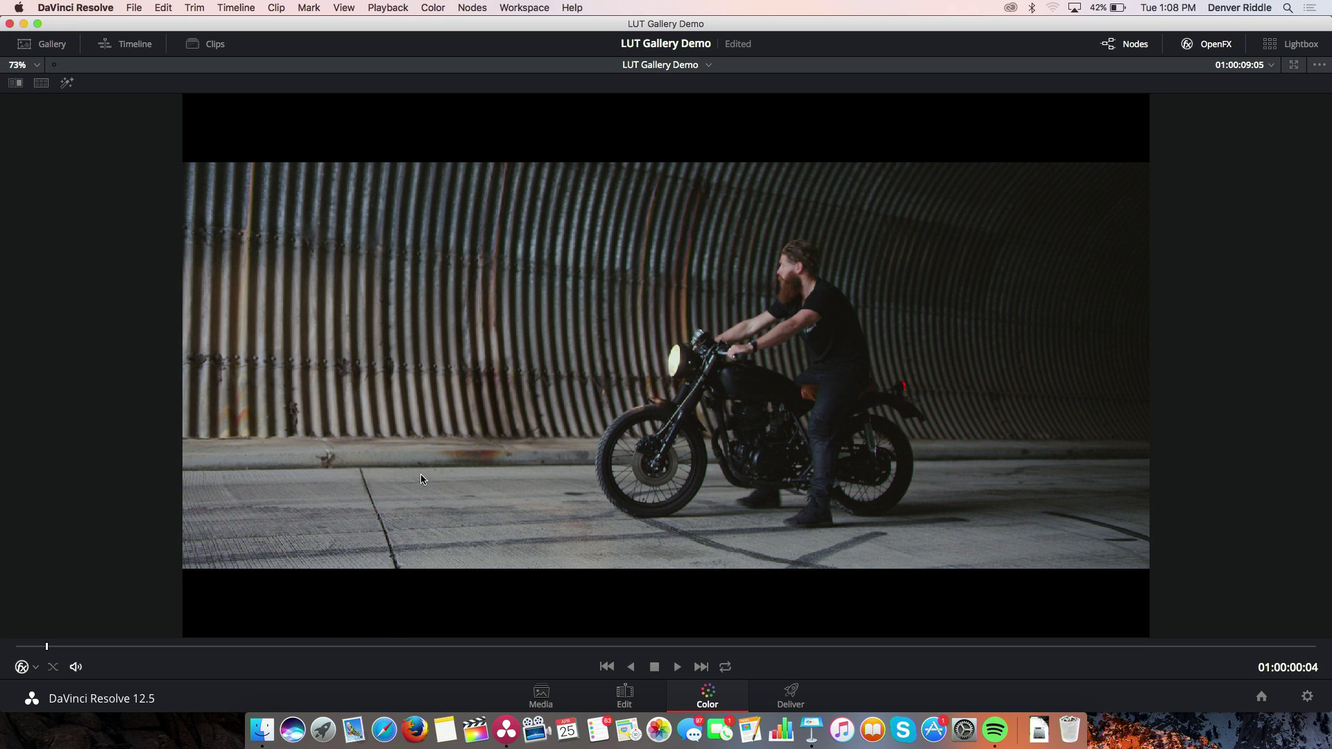
Step: Compare the motorcycle clip with and without its grade, and return from the enlarged viewer to the normal layout
key("shift+d")
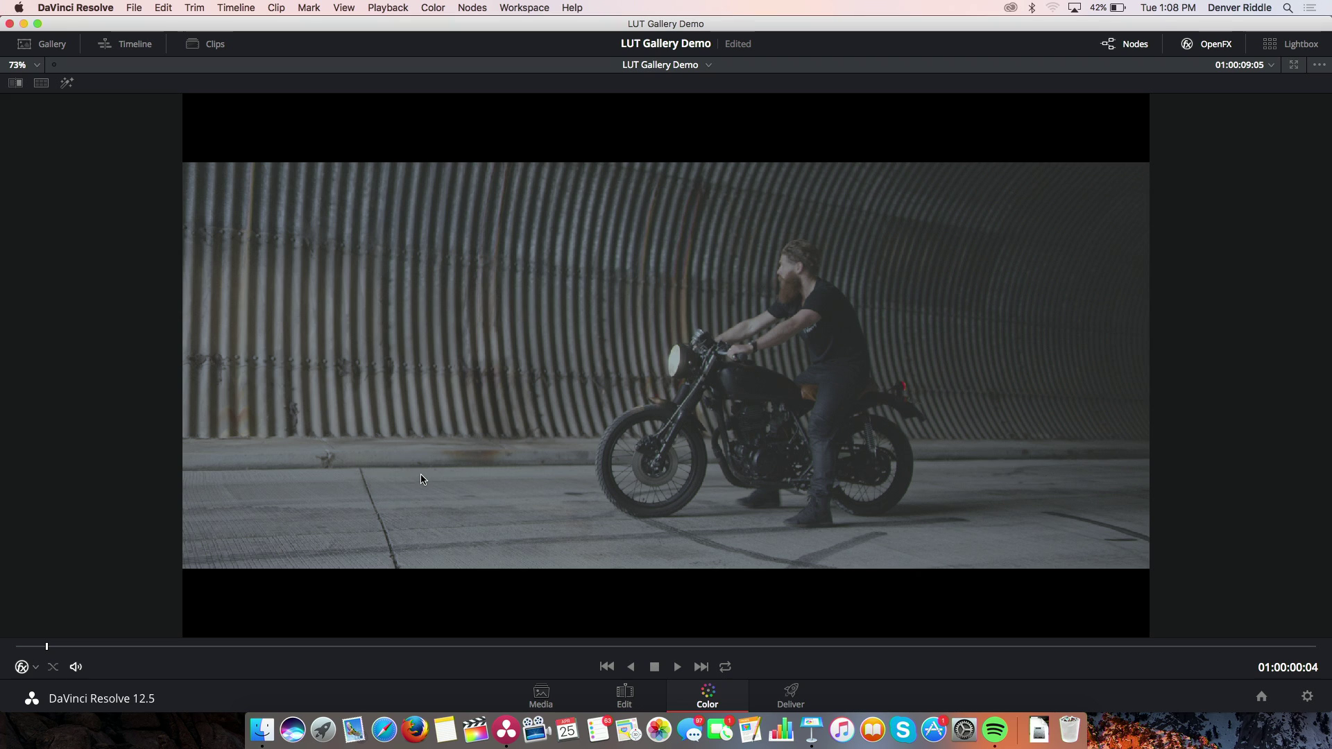
key("shift+d")
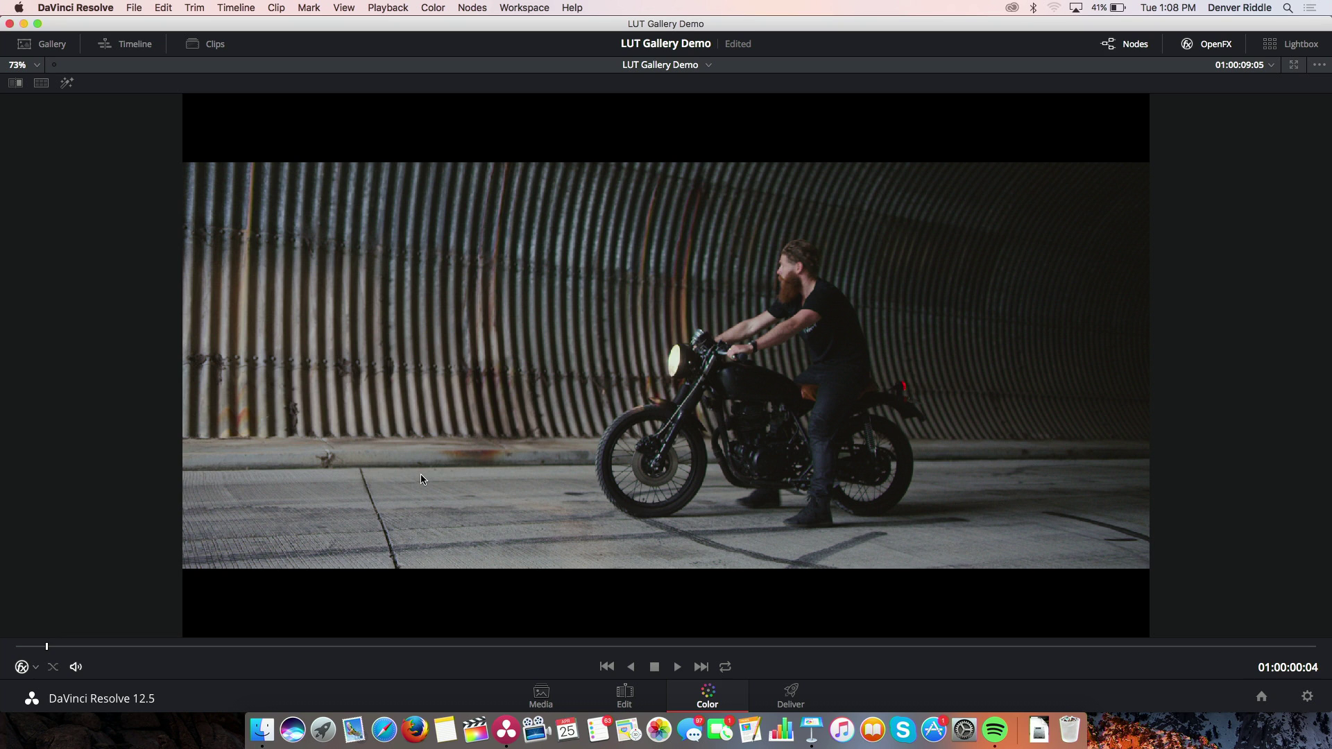
key("alt+f")
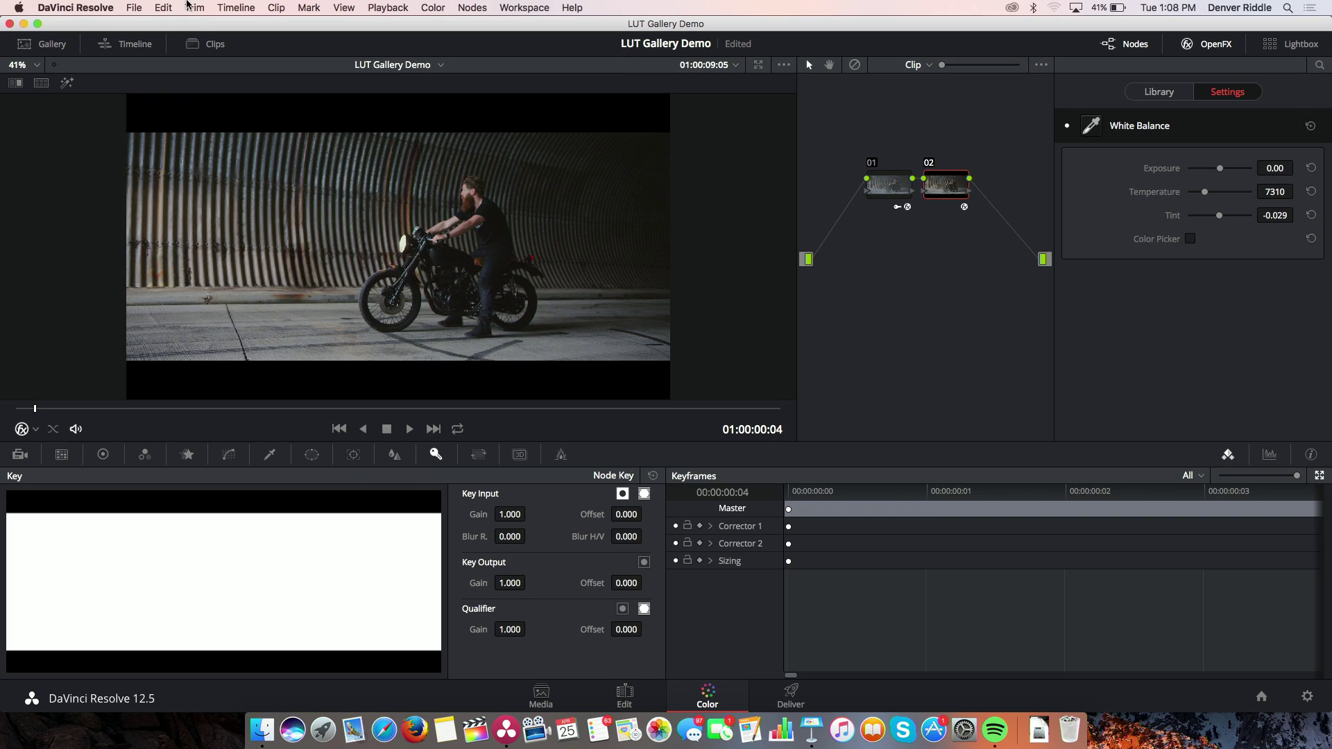
Step: In the forest clip, go to 01:00:14:04 and pick the walking man's light pants as the White Balance neutral color
left_click(208, 46)
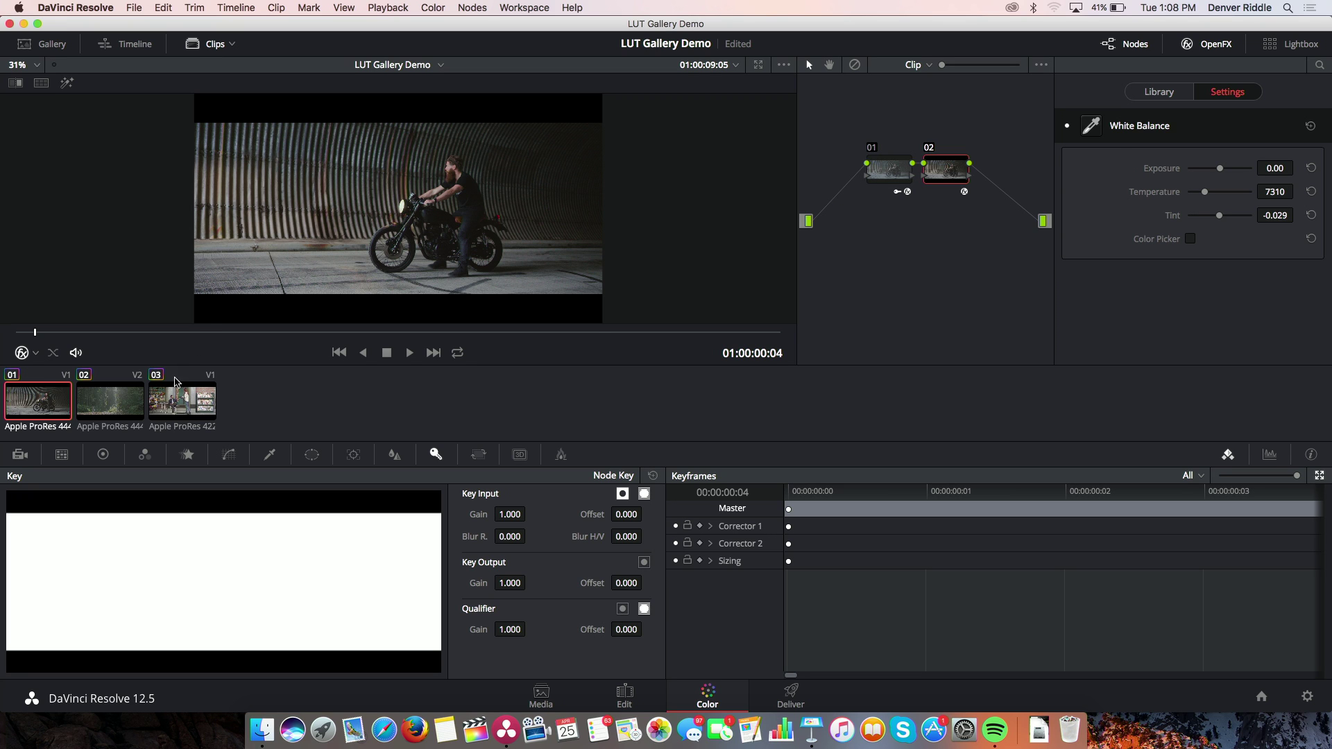
left_click(173, 404)
left_click(124, 402)
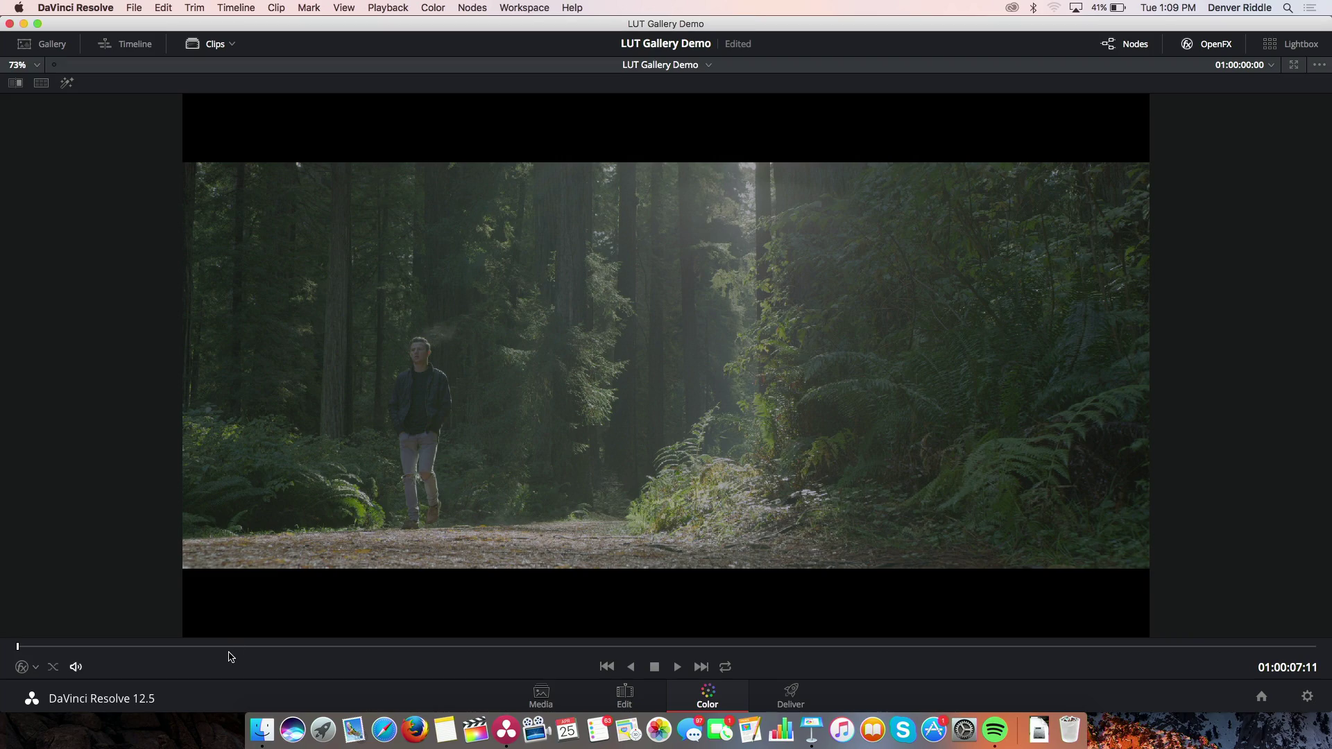
key("space")
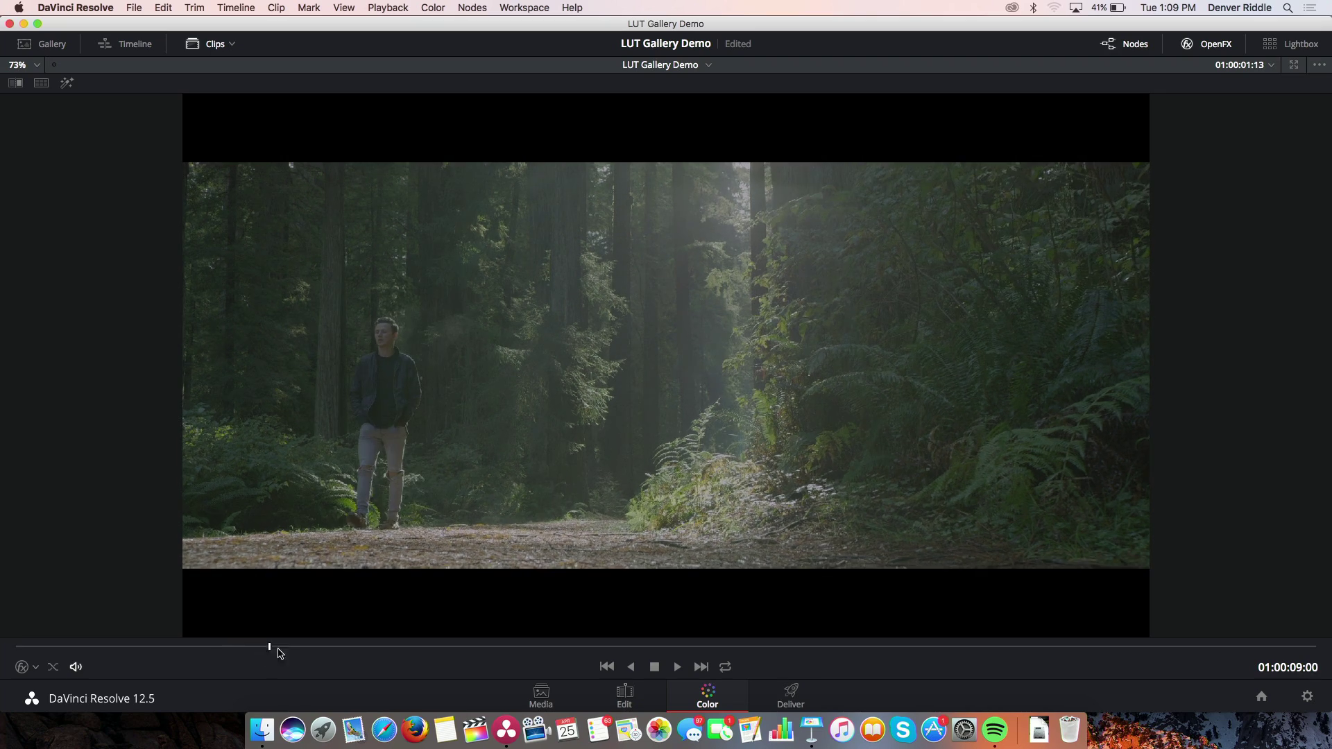
left_click_drag(635, 651, 980, 646)
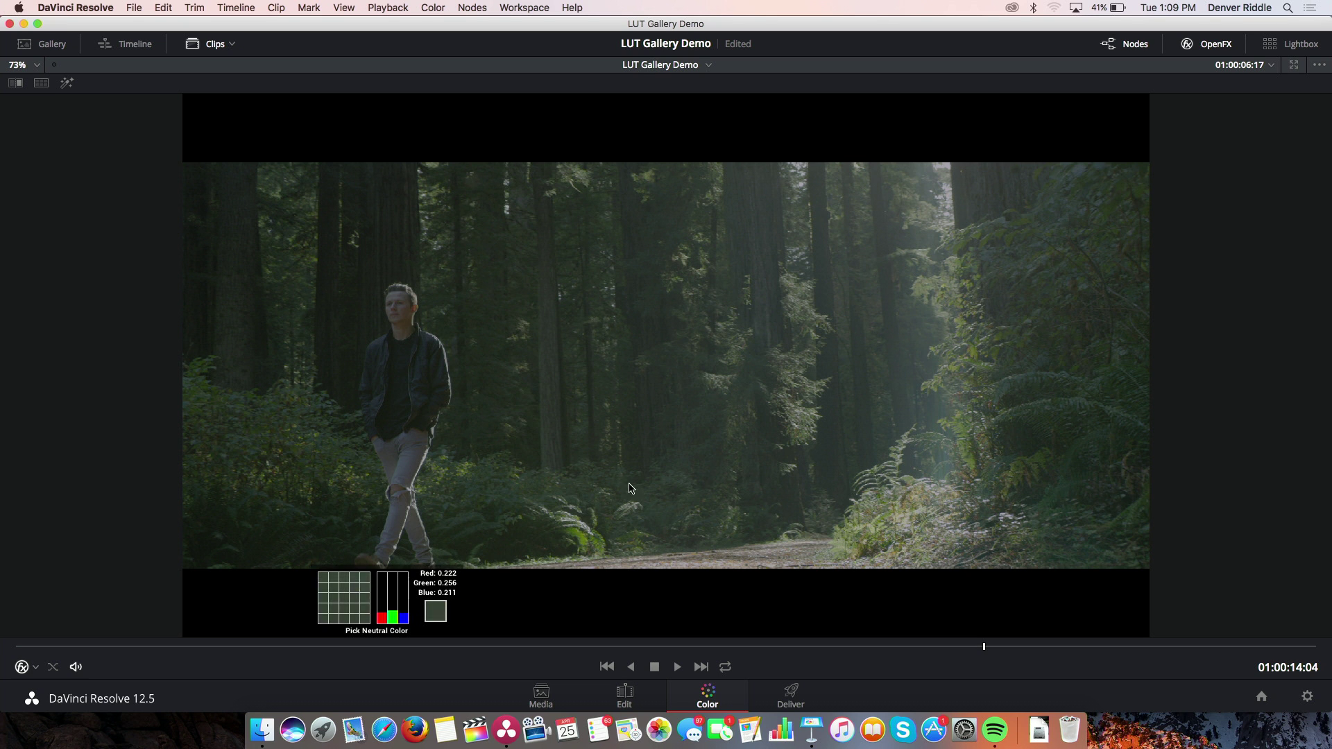
left_click(414, 459)
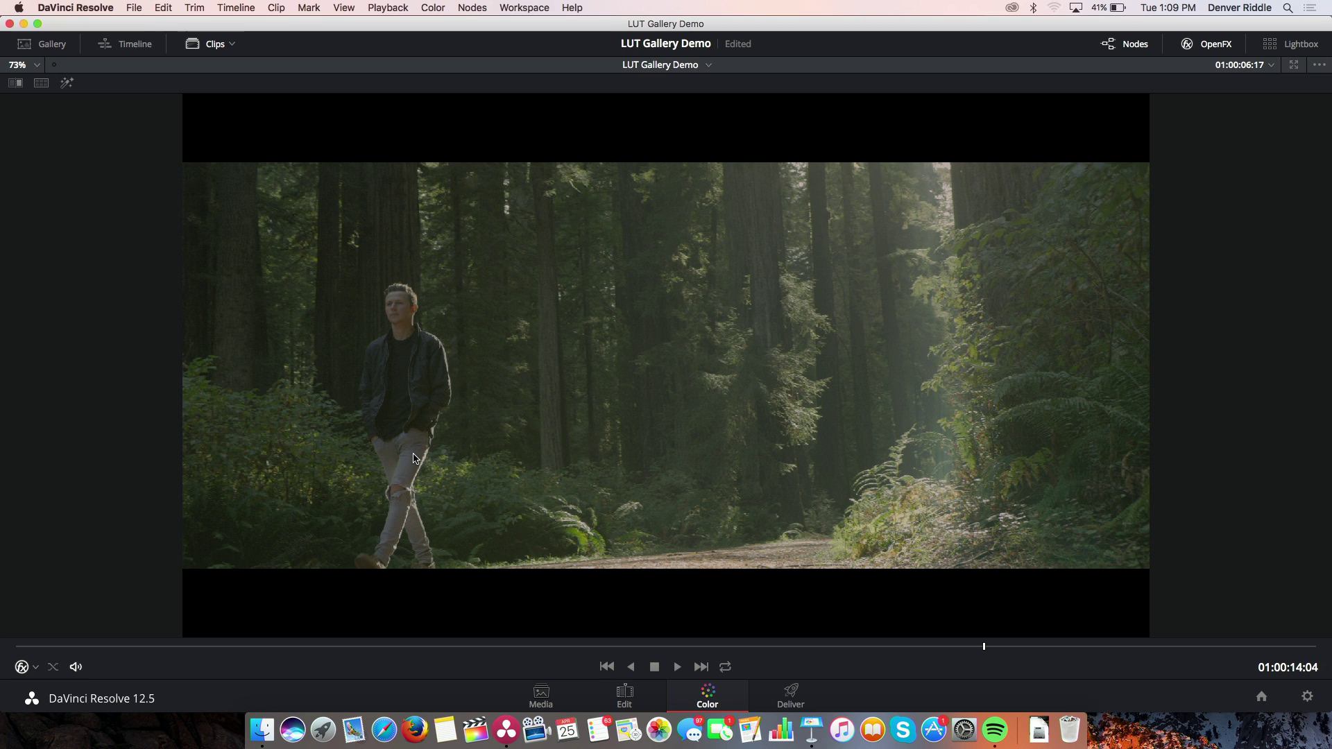
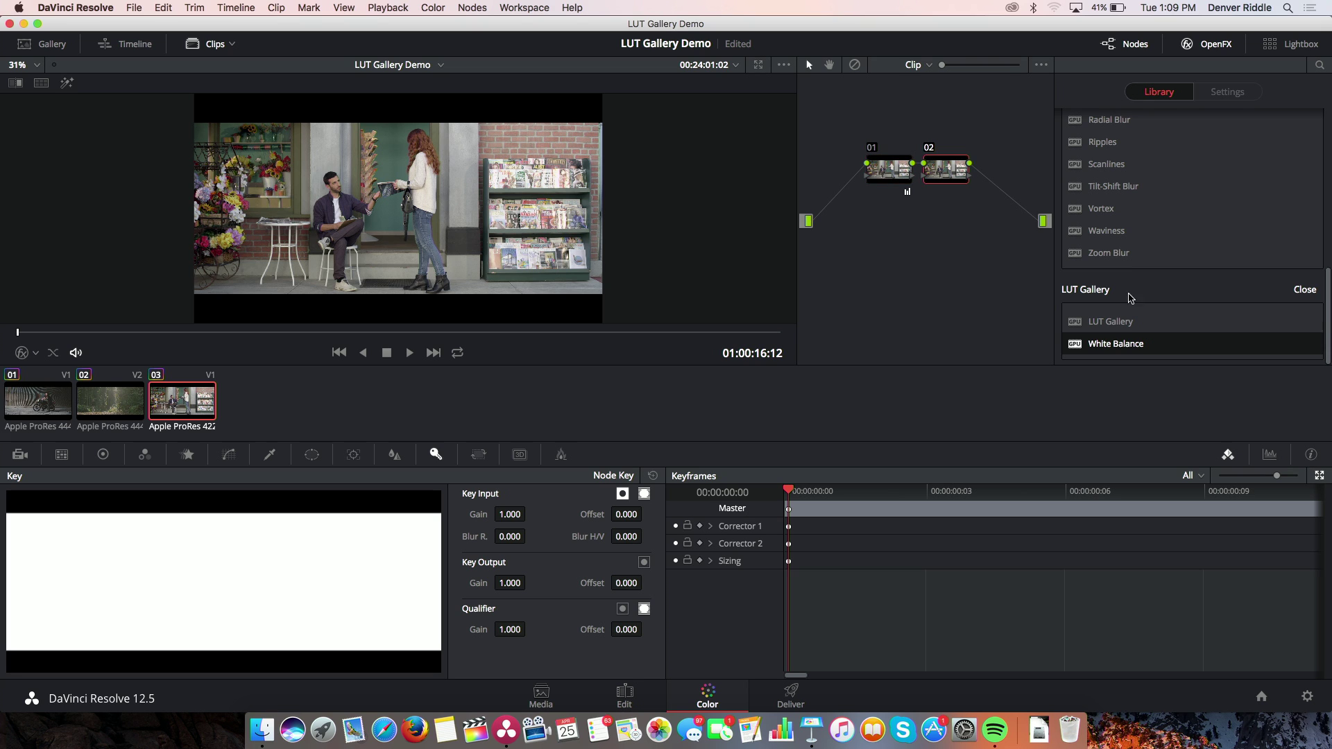
Step: Add the LUT Gallery effect to node 02 of the storefront clip and switch its enlarged gallery to the Film Looks group
left_click_drag(1113, 321, 952, 179)
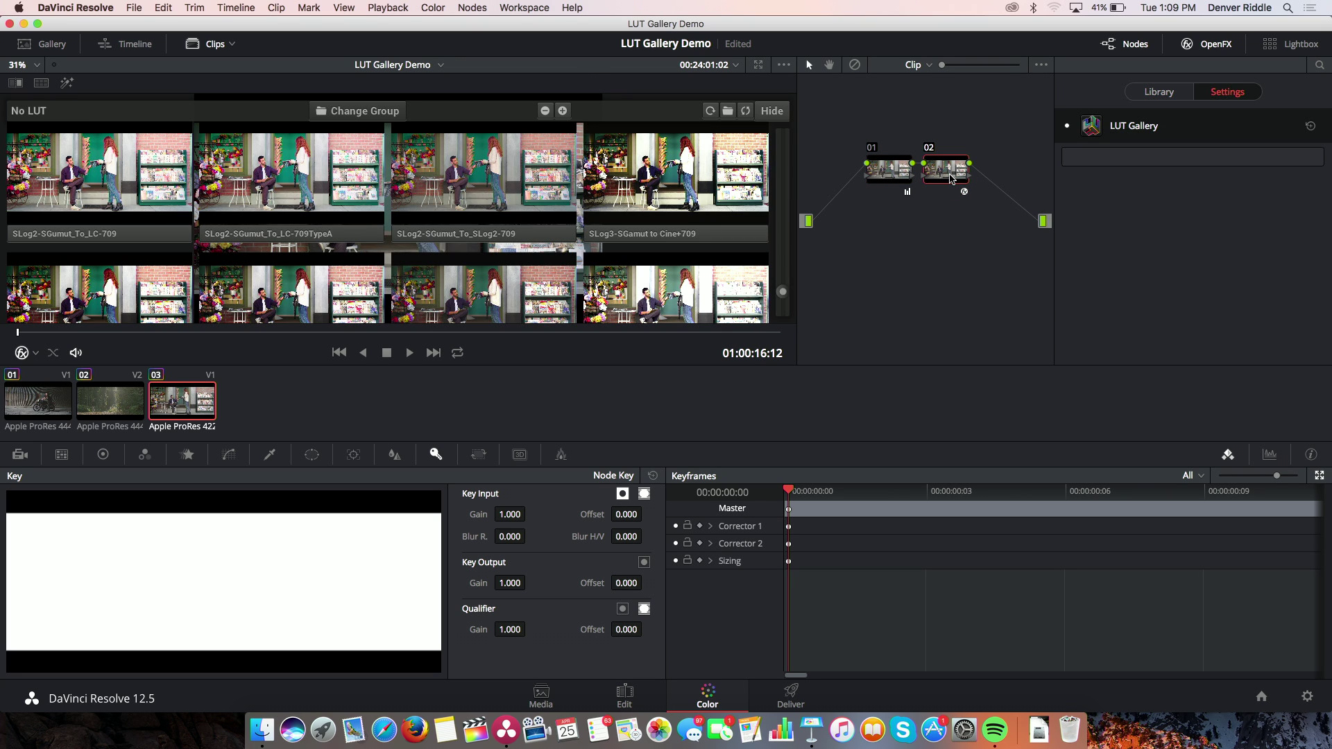
key("alt+f")
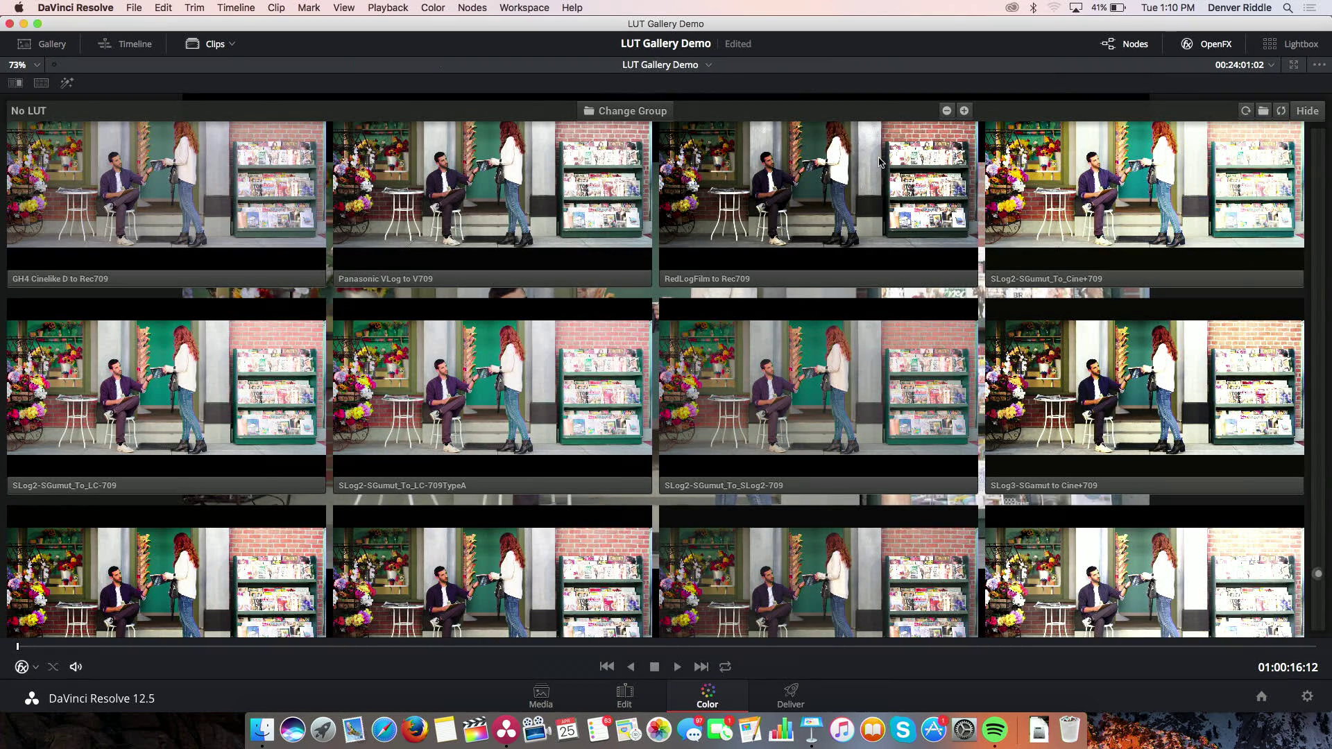
left_click(673, 113)
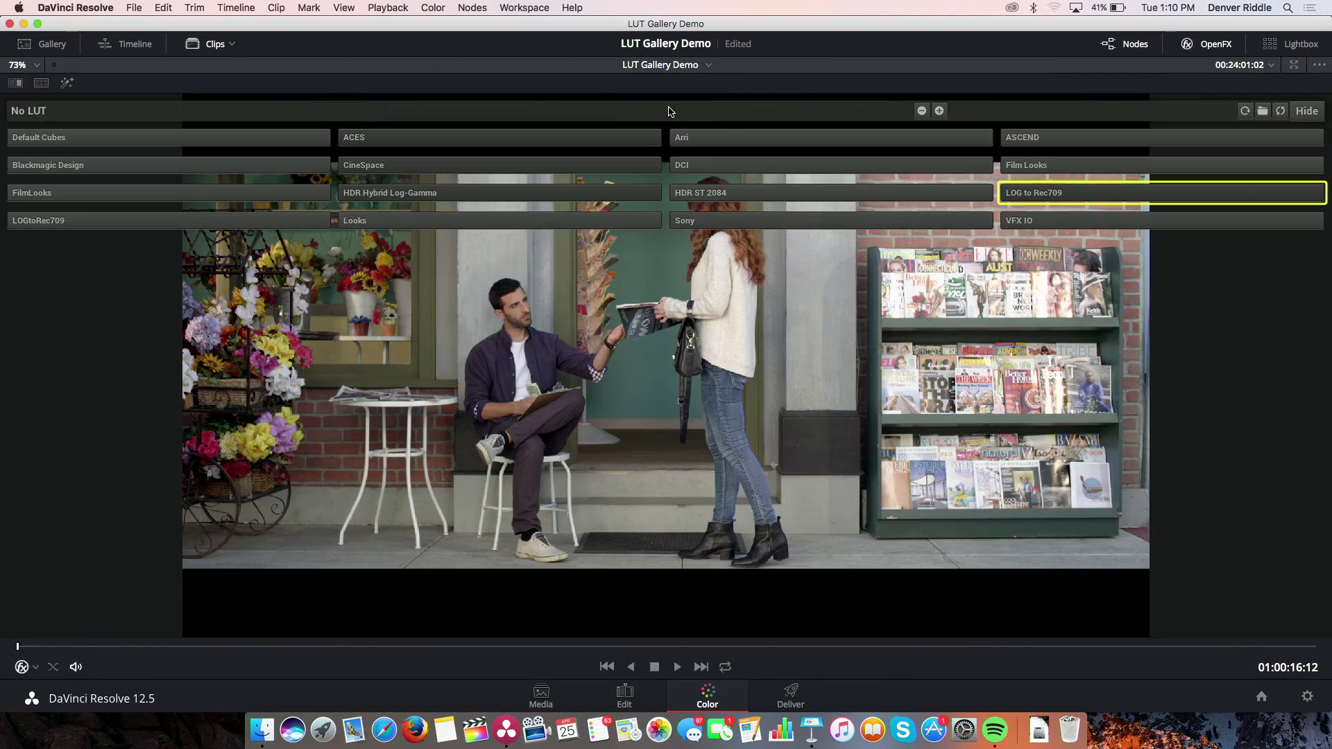
left_click(1146, 178)
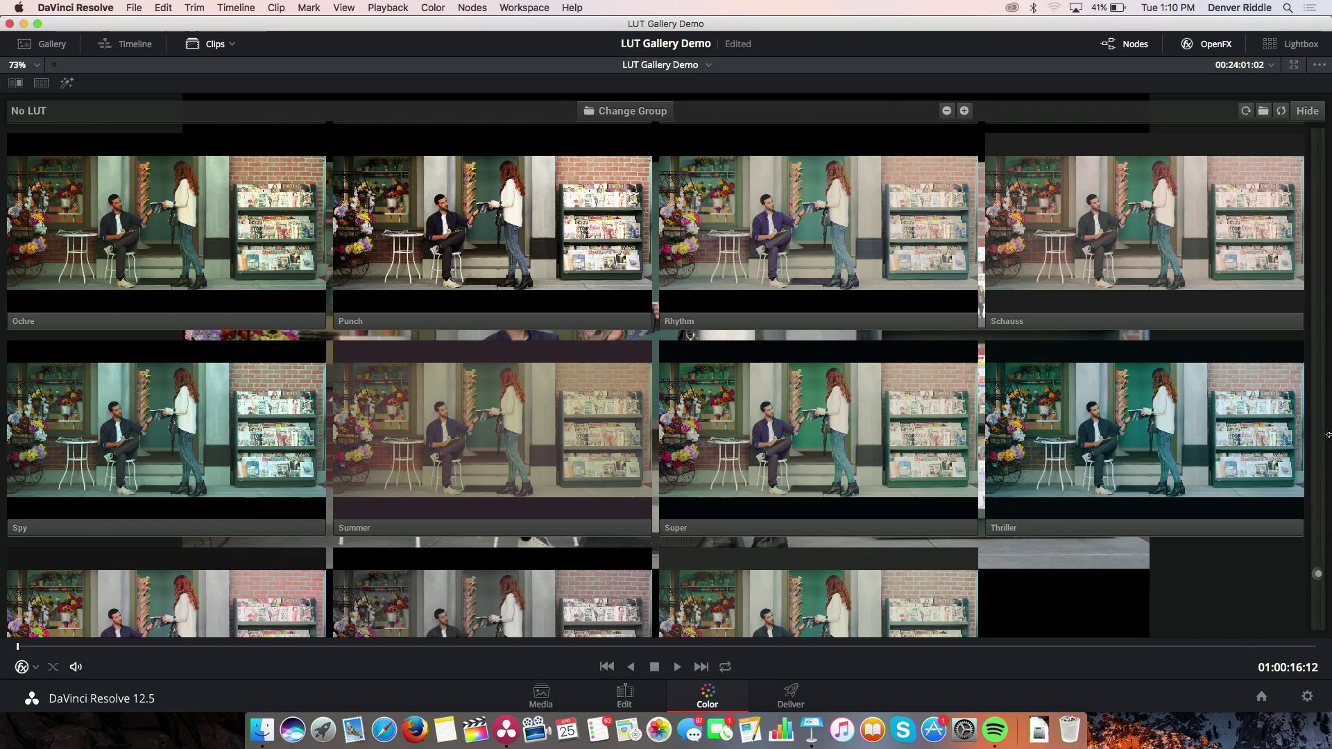
Step: Return to the start of the Film Looks previews and enlarge the thumbnails to two per row
scroll(1318, 254, "up", 10)
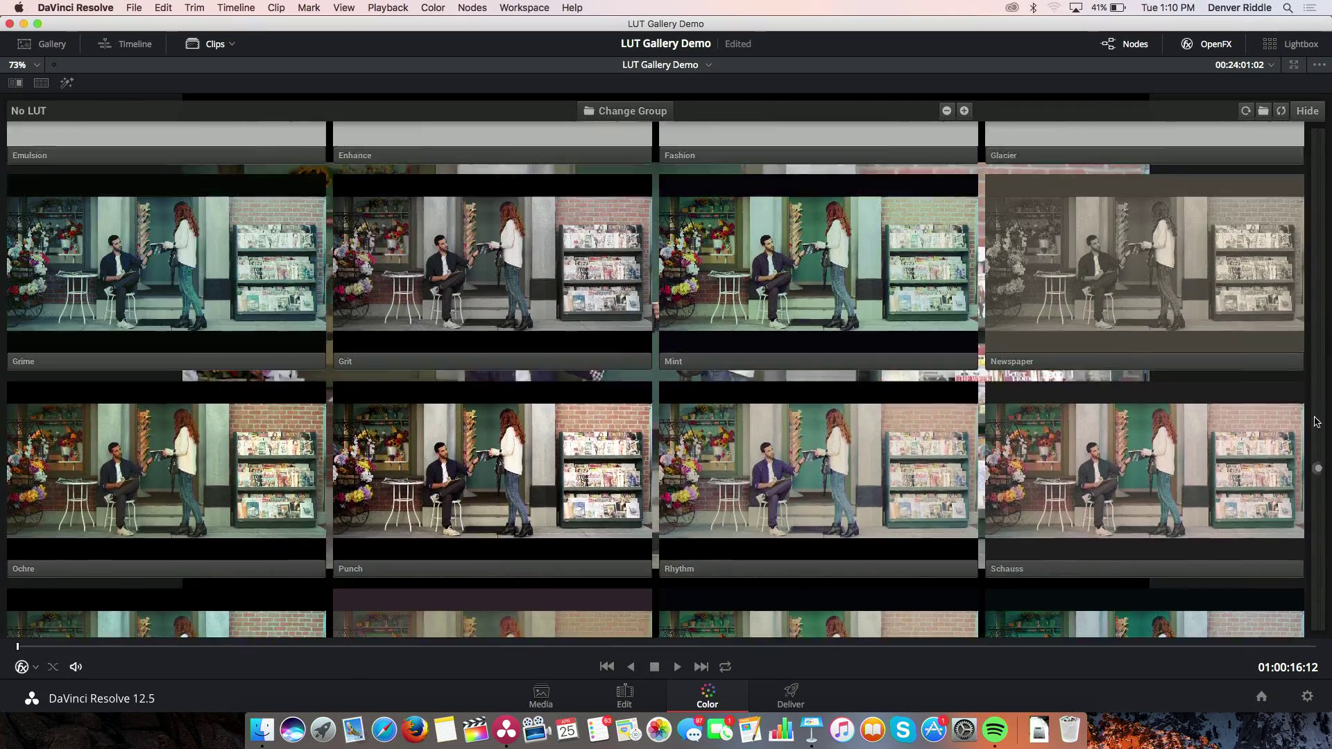
scroll(1319, 254, "up", 10)
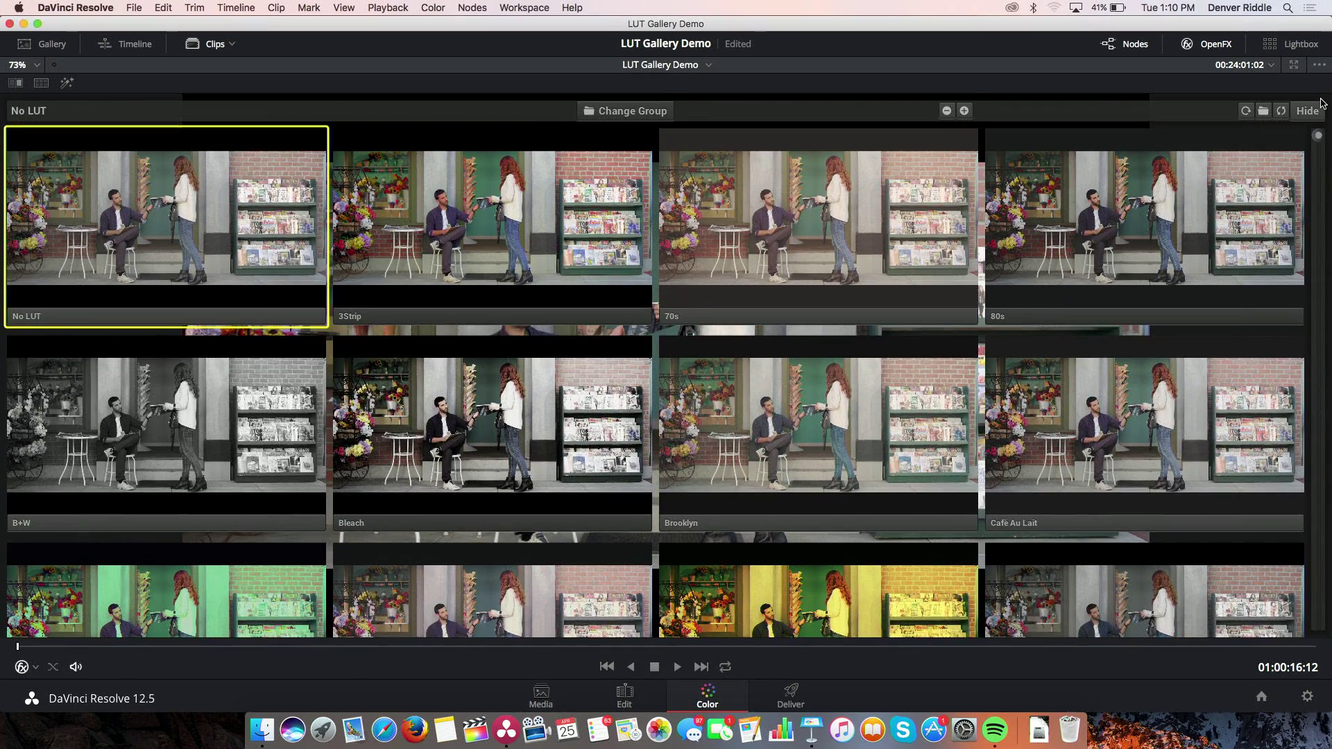
left_click(964, 111)
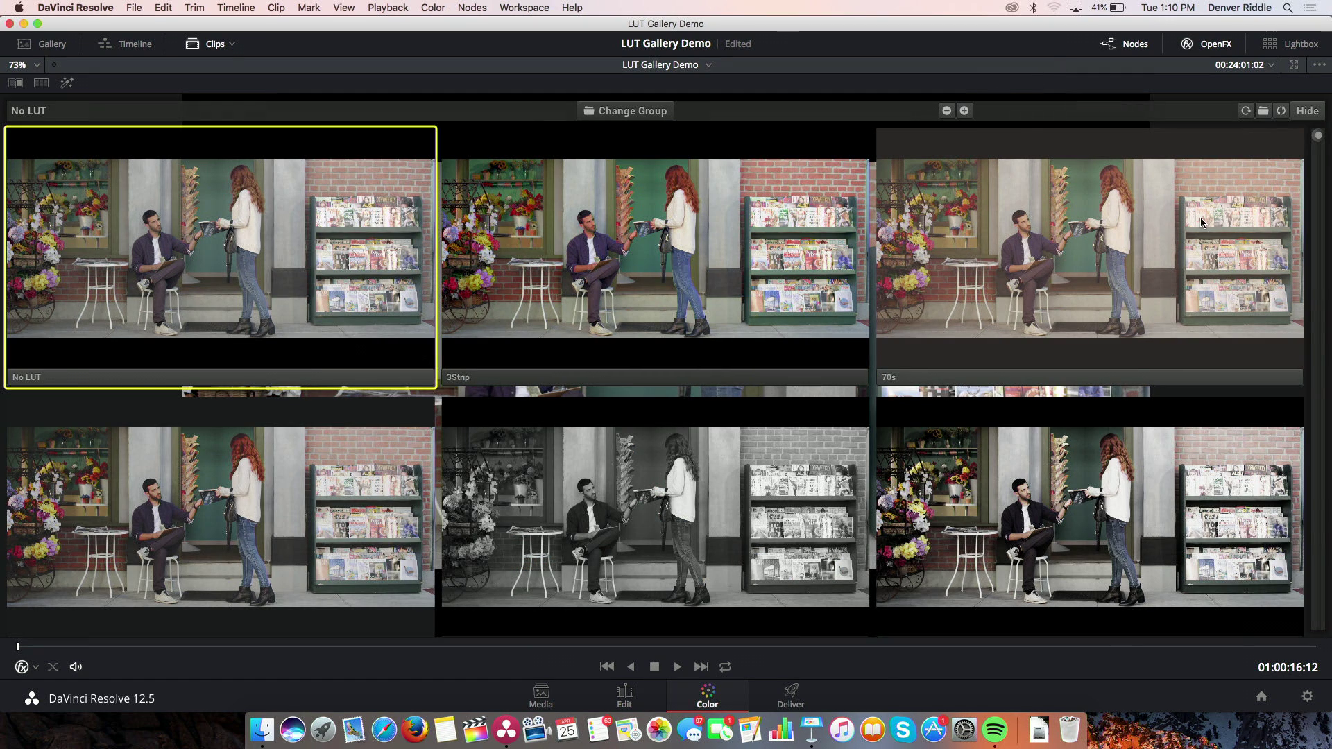
left_click(965, 110)
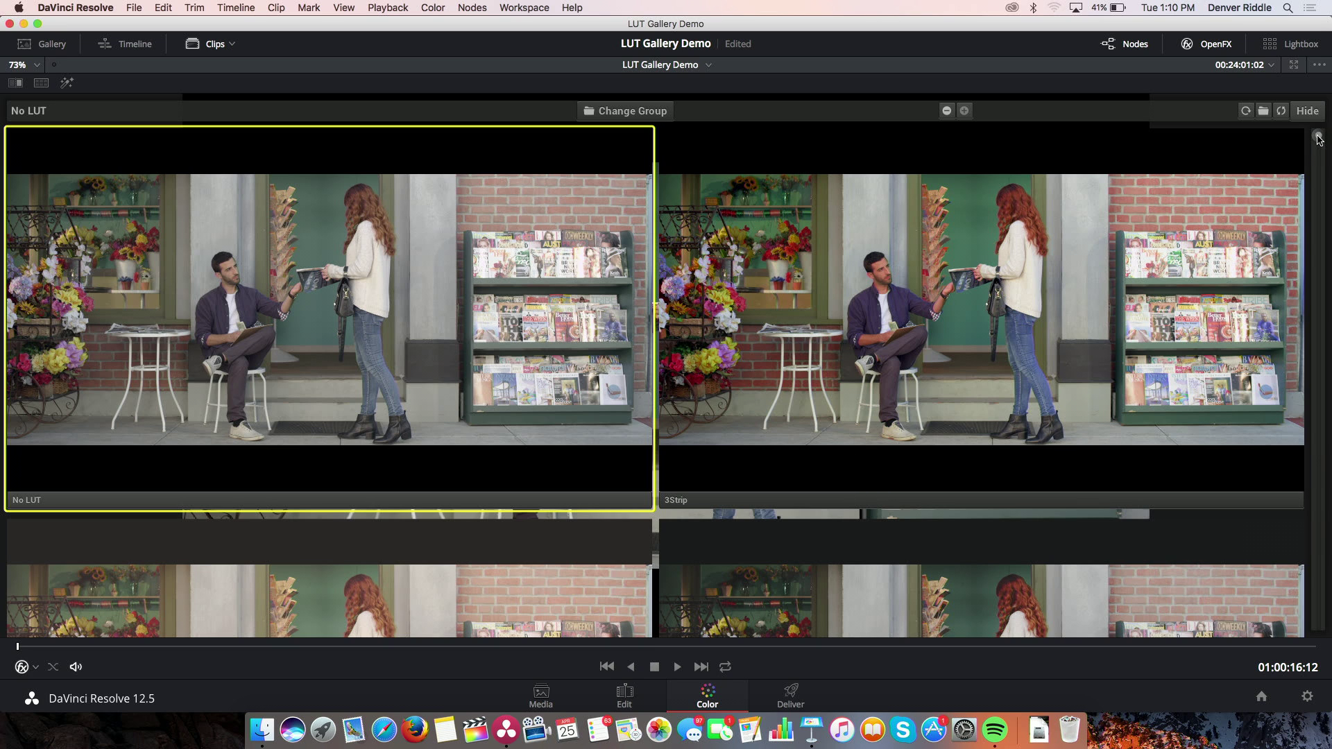
Step: Browse the enlarged Film Looks previews and apply the Punch LUT to the storefront clip
scroll(1317, 140, "down", 2)
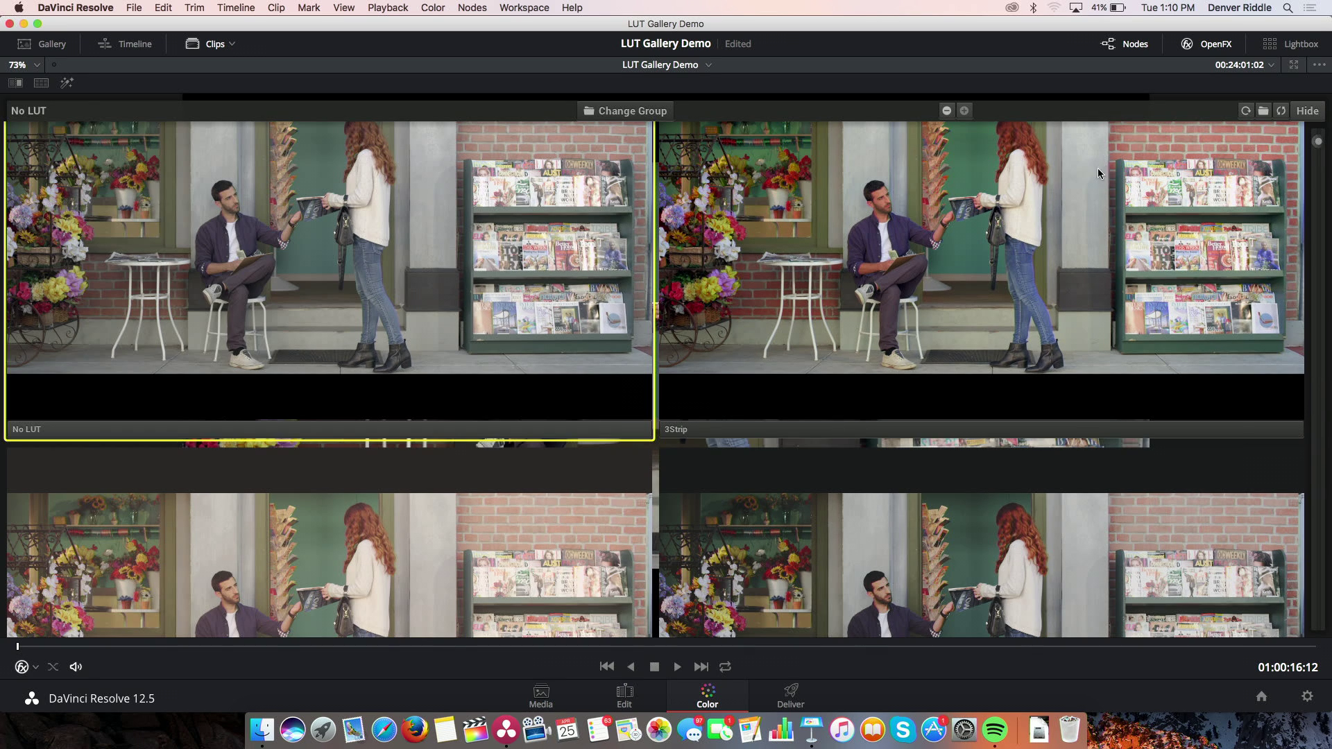
left_click_drag(1318, 142, 1318, 157)
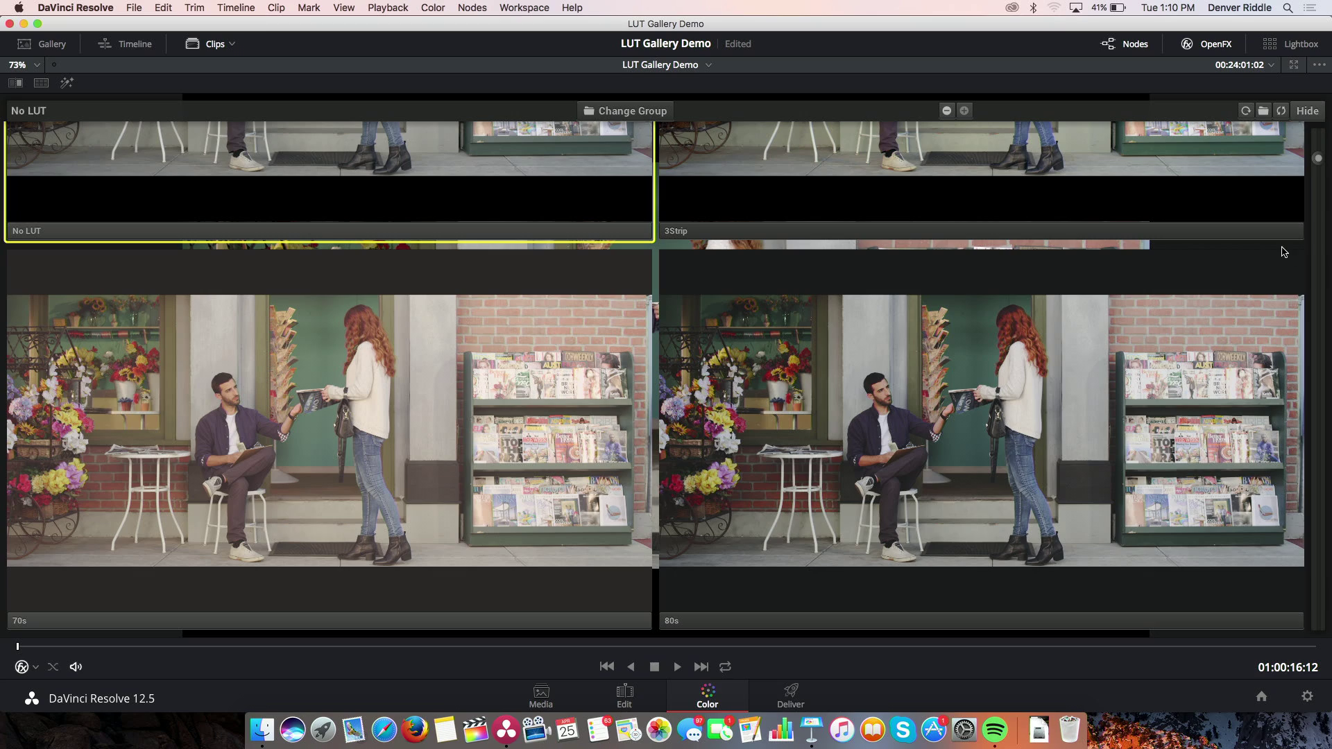
left_click_drag(1318, 163, 1319, 196)
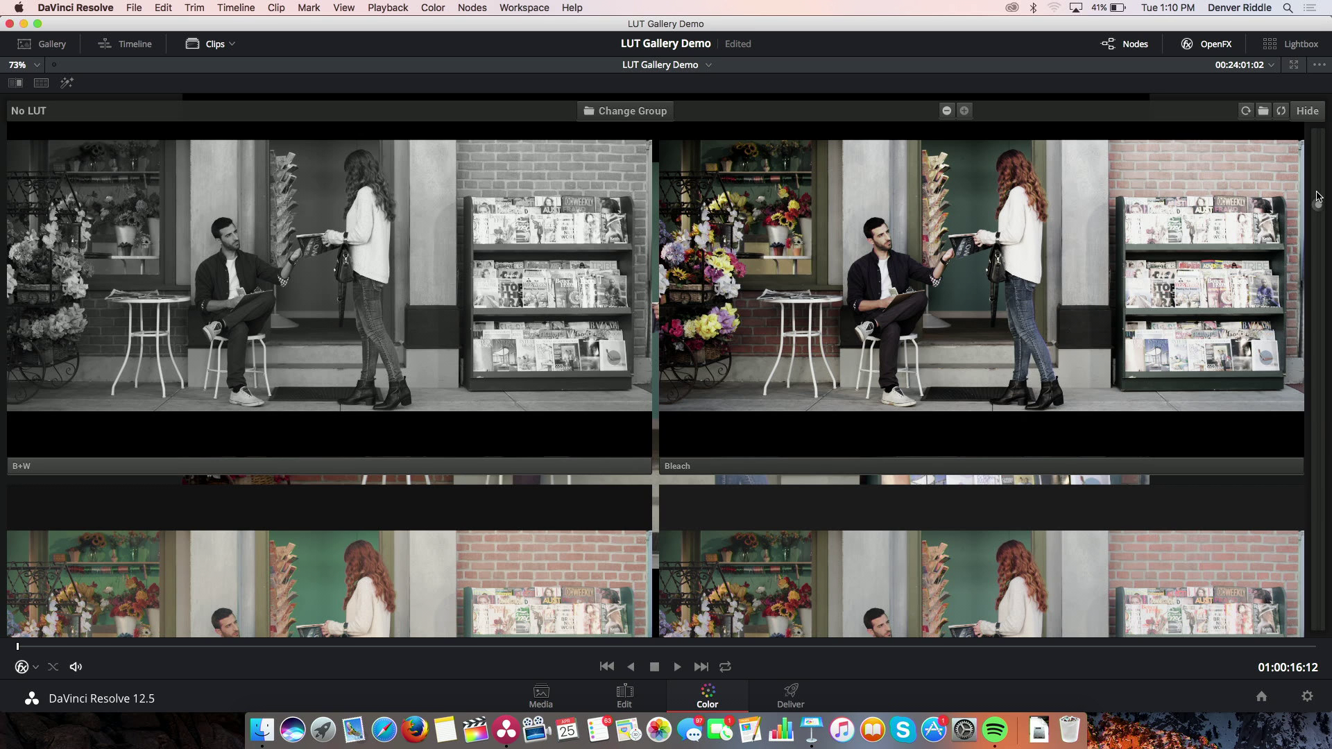
left_click_drag(1318, 196, 1308, 386)
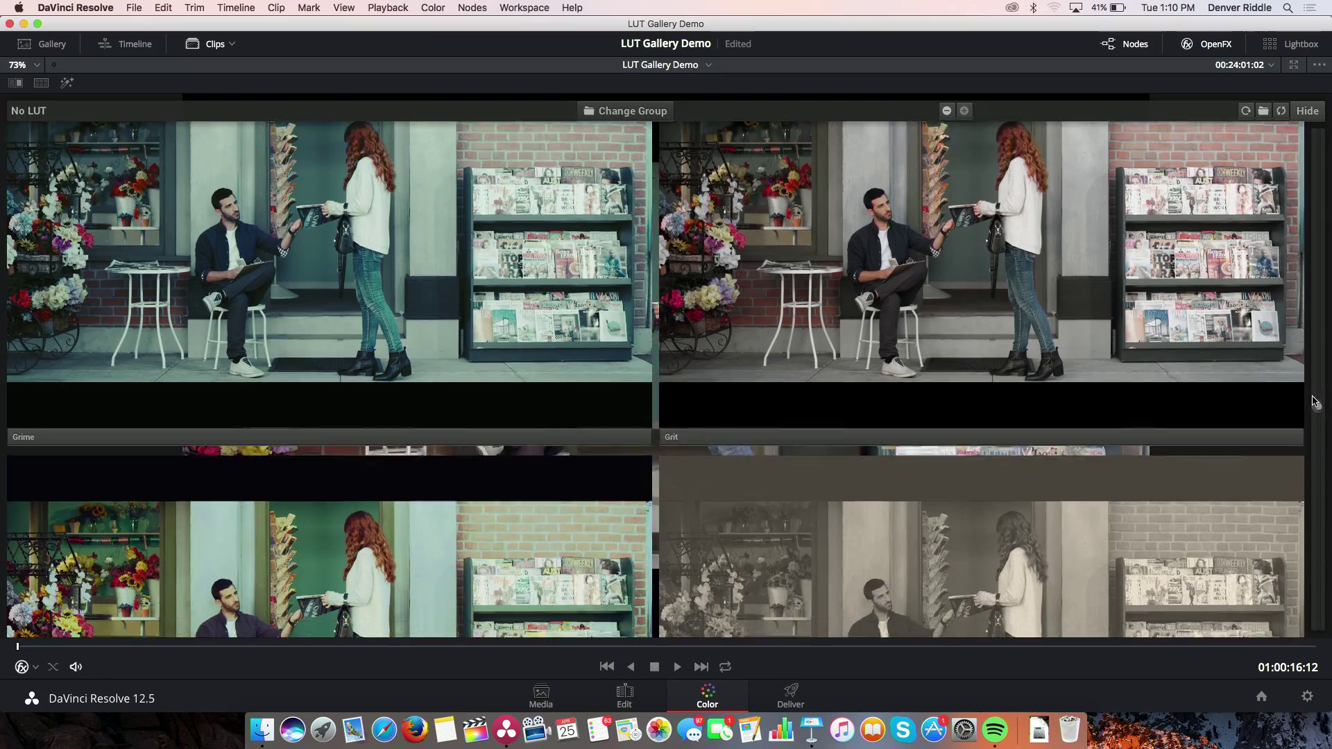
scroll(1321, 436, "down", 5)
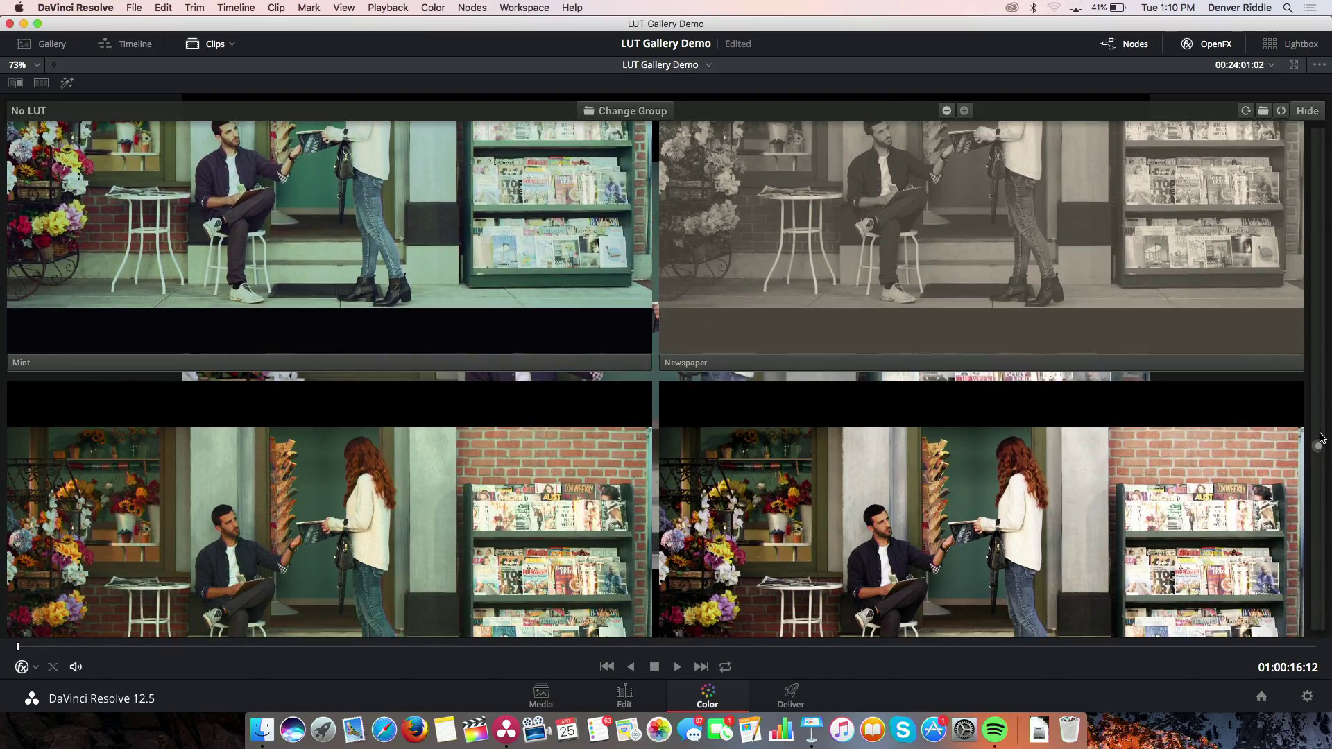
left_click_drag(1322, 438, 1323, 459)
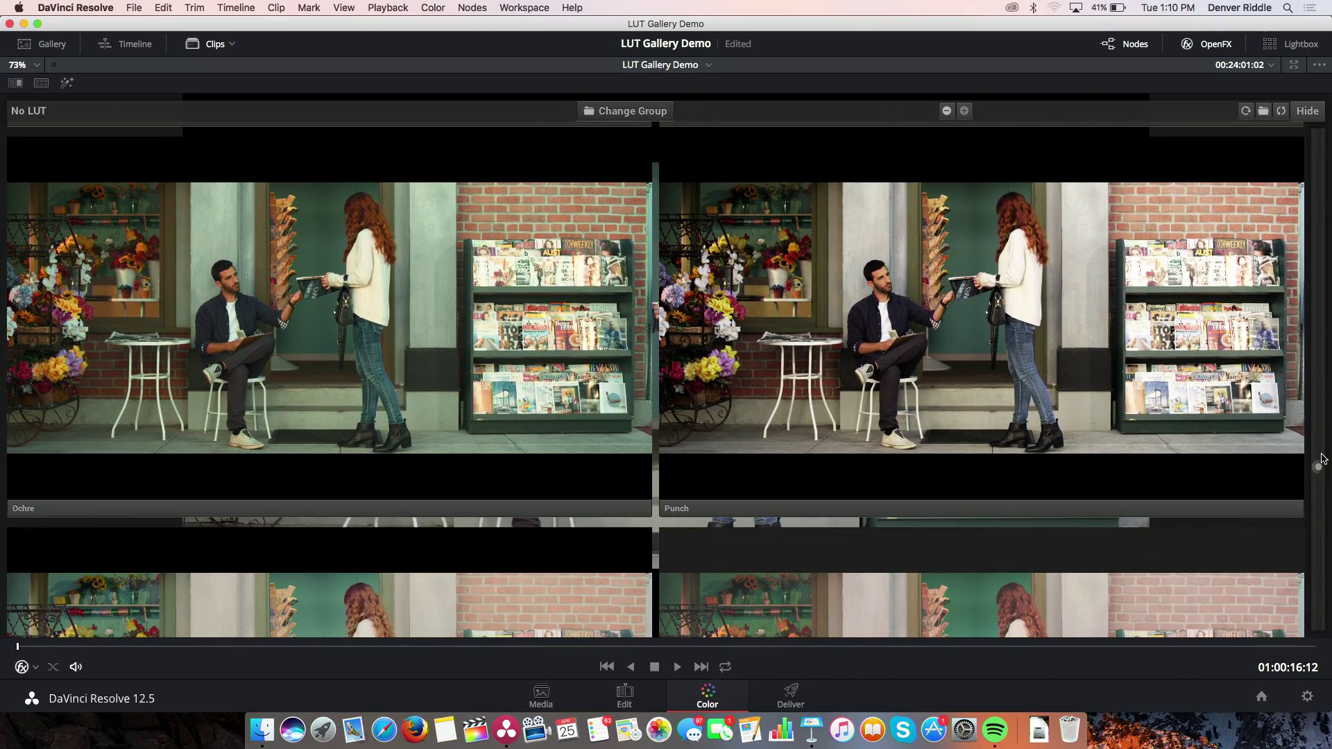
scroll(1322, 459, "up", 2)
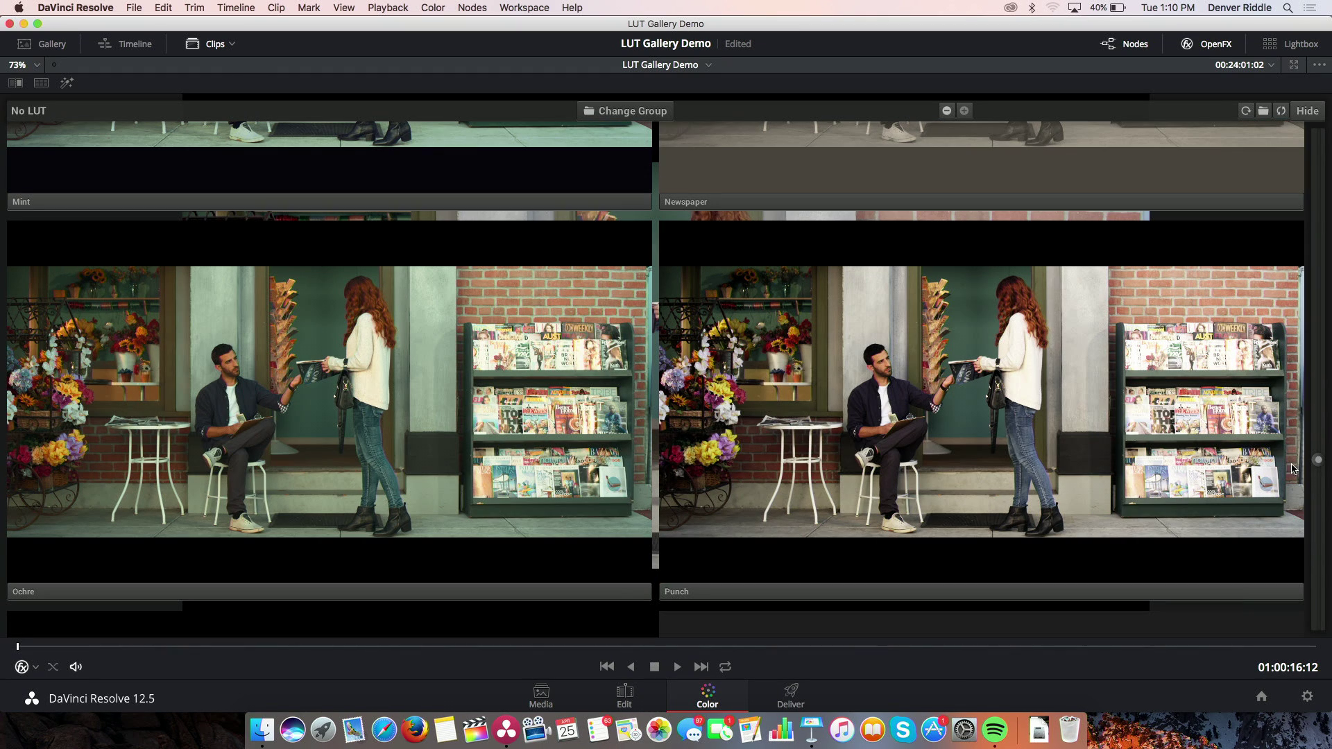
double_click(930, 593)
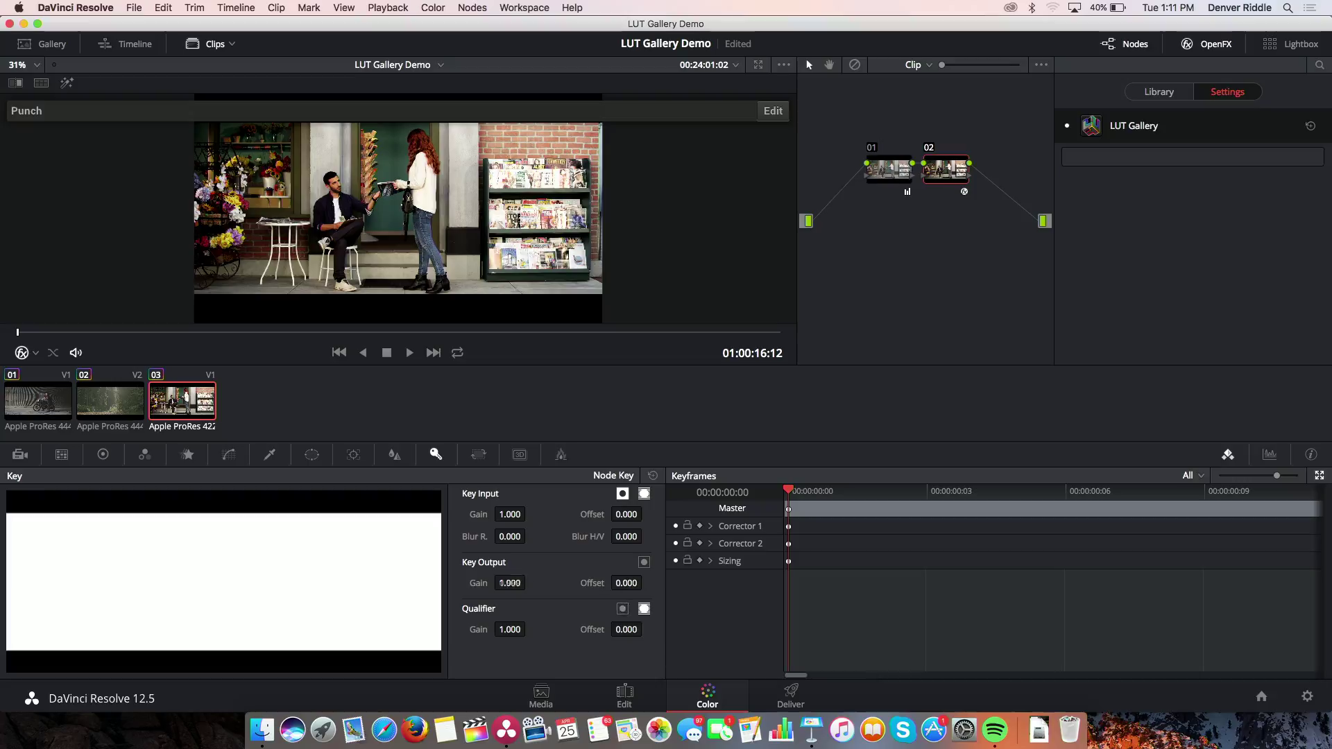
Step: Reduce the Punch LUT's strength by lowering the key output gain of node 02, and view the clip in the enlarged viewer
left_click_drag(510, 582, 430, 582)
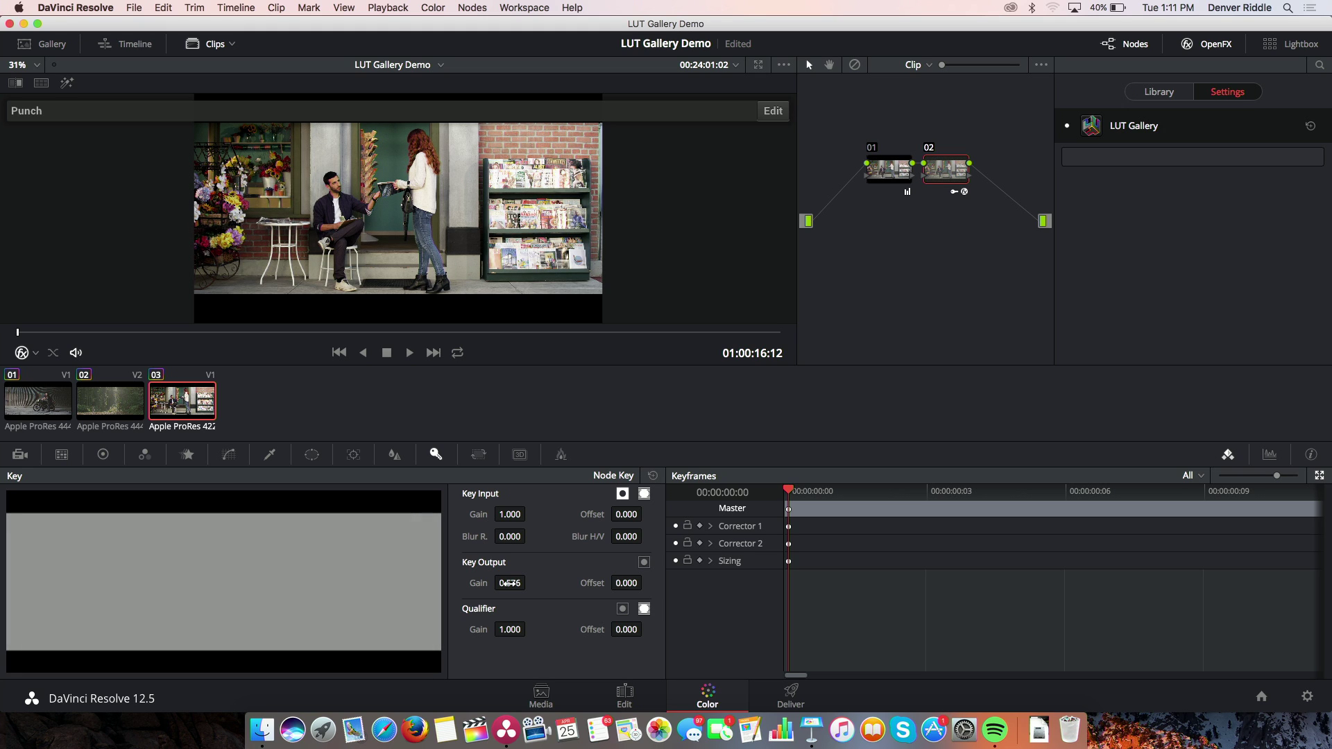
left_click(216, 45)
key("alt+f")
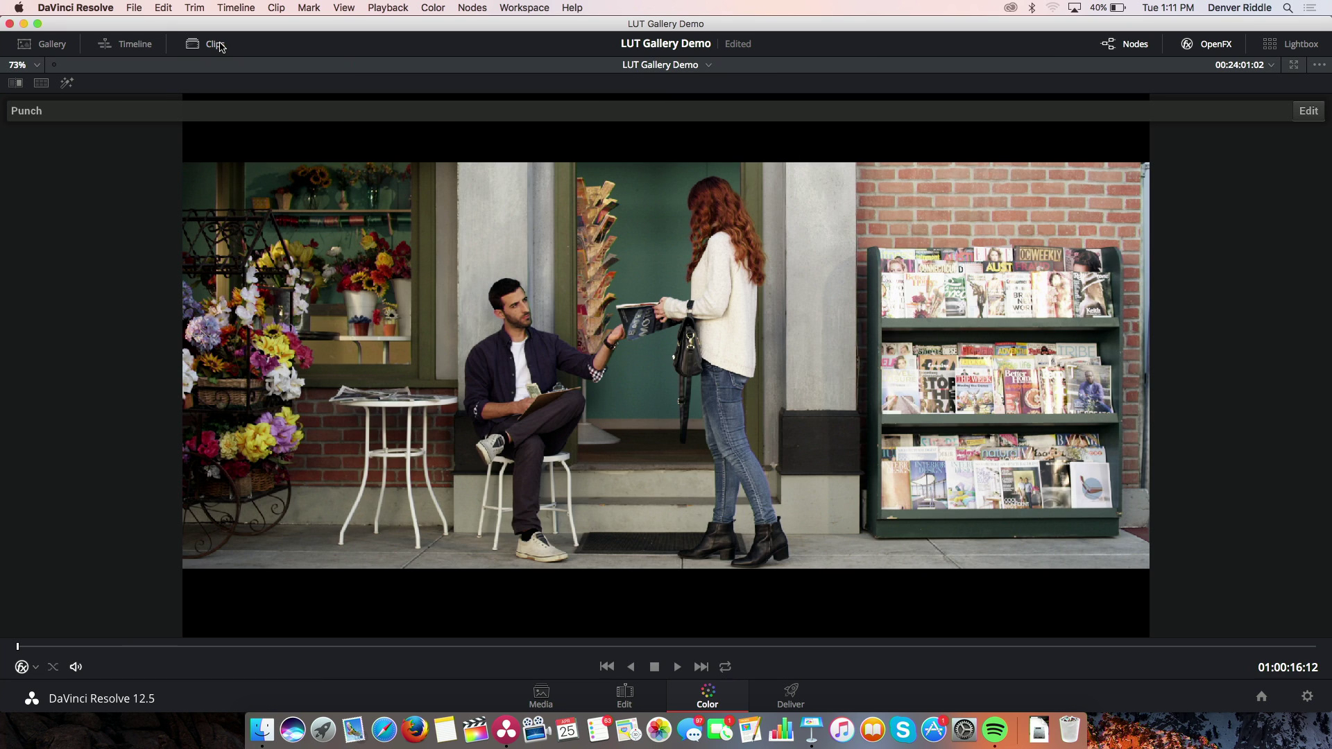